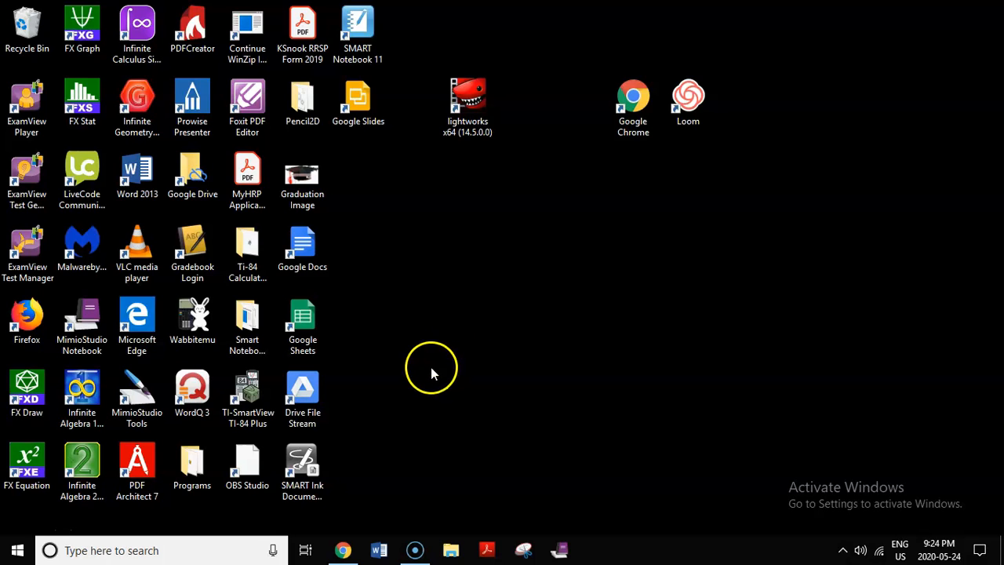
# Step: Open the Loom video library in Chrome and open the 1:08 recording "Comm Tech 2104: Introduction to Animation - Google Slides"
pyautogui.click(345, 553)
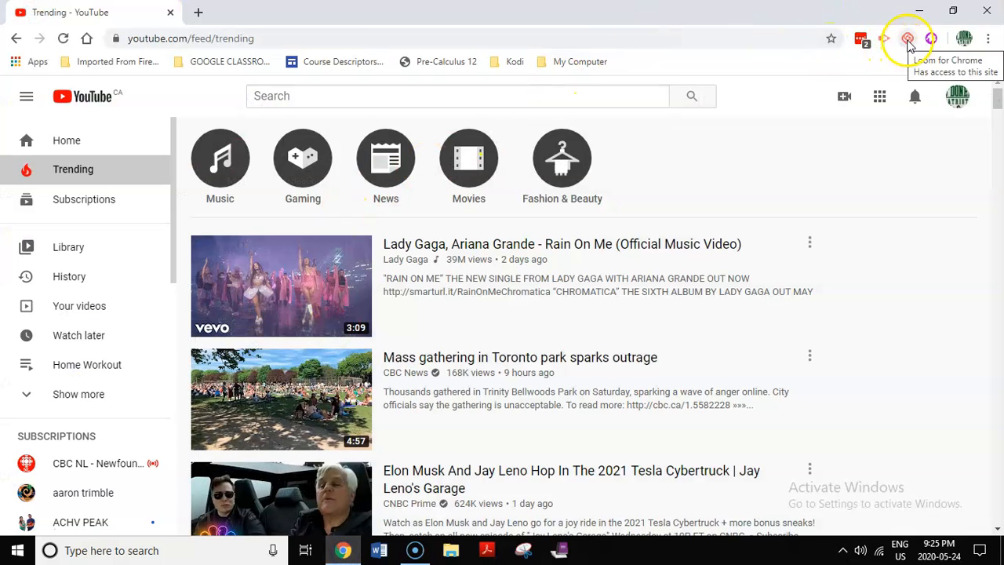
pyautogui.rightClick(908, 41)
pyautogui.click(899, 66)
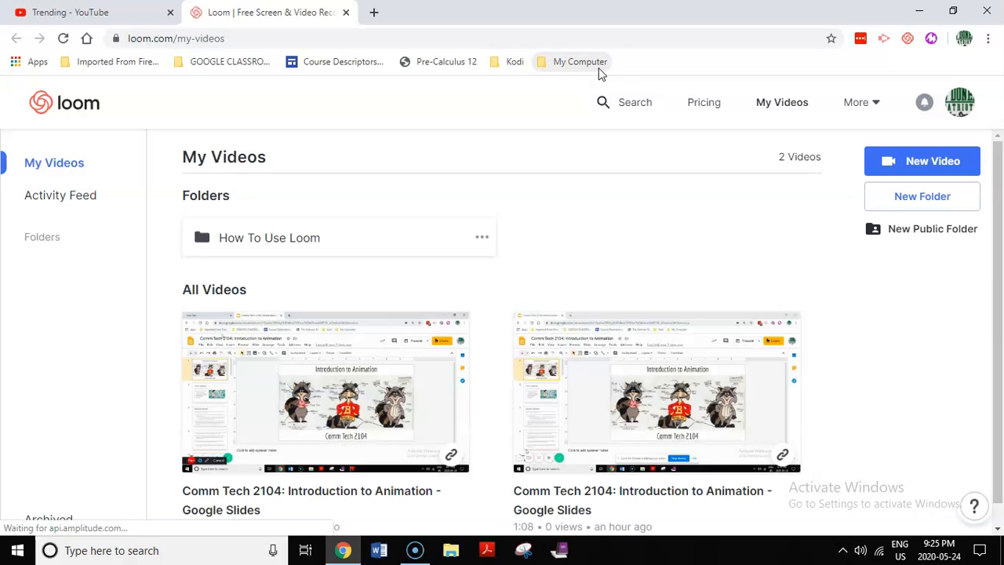
pyautogui.scroll(-1, 495, 292)
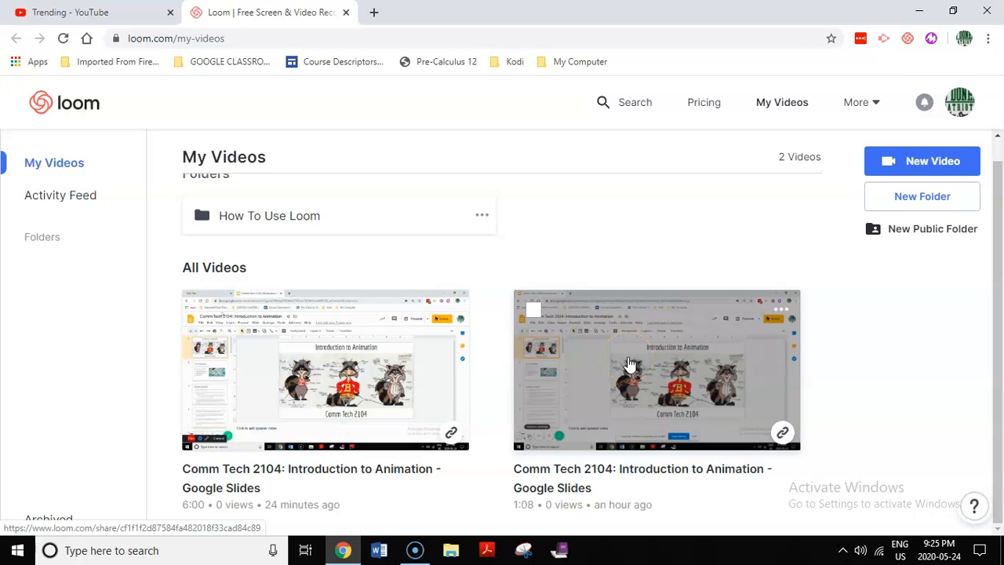
pyautogui.click(629, 361)
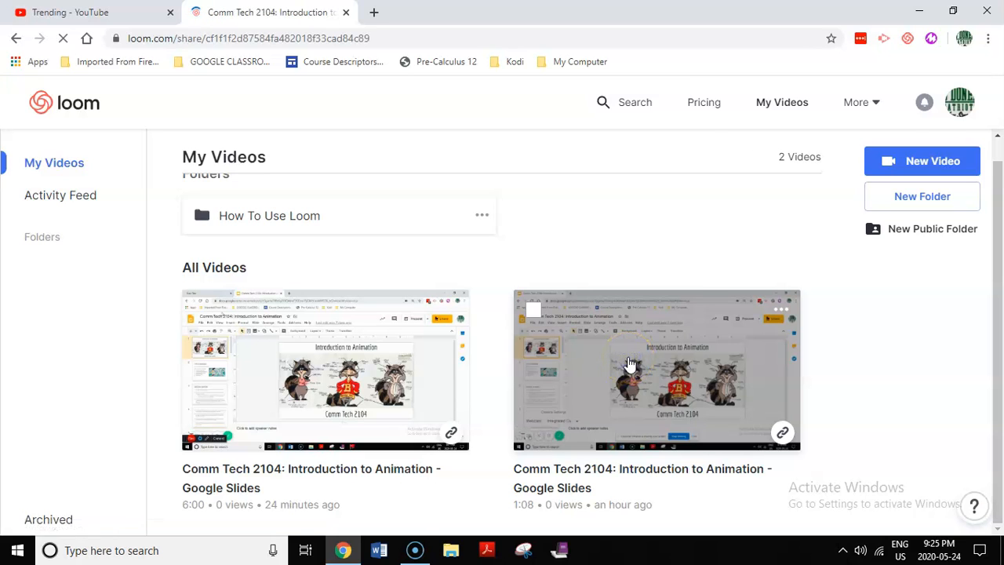
# Step: Download the Comm Tech 2104 recording from its Loom page
pyautogui.scroll(-3, 518, 369)
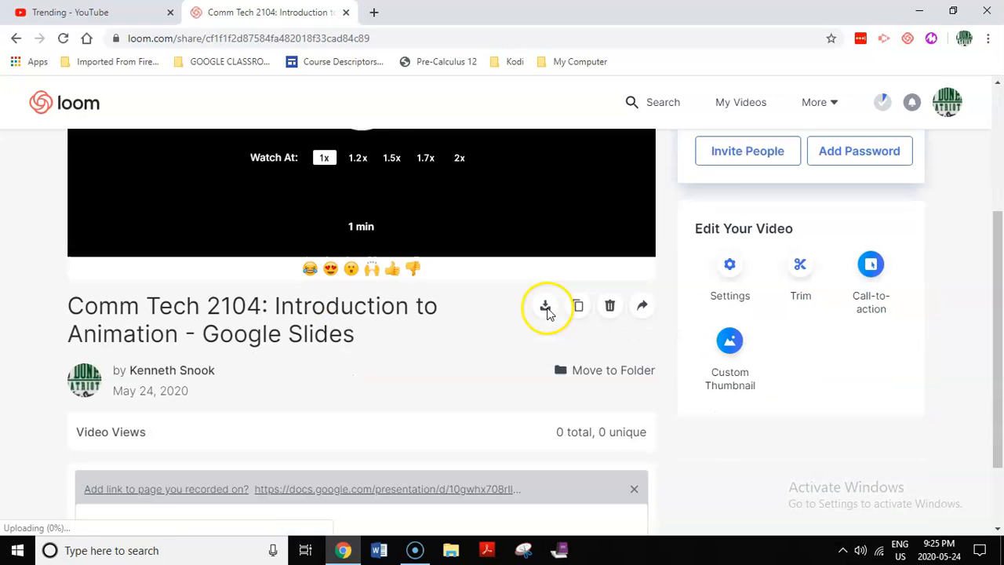
pyautogui.scroll(1, 543, 324)
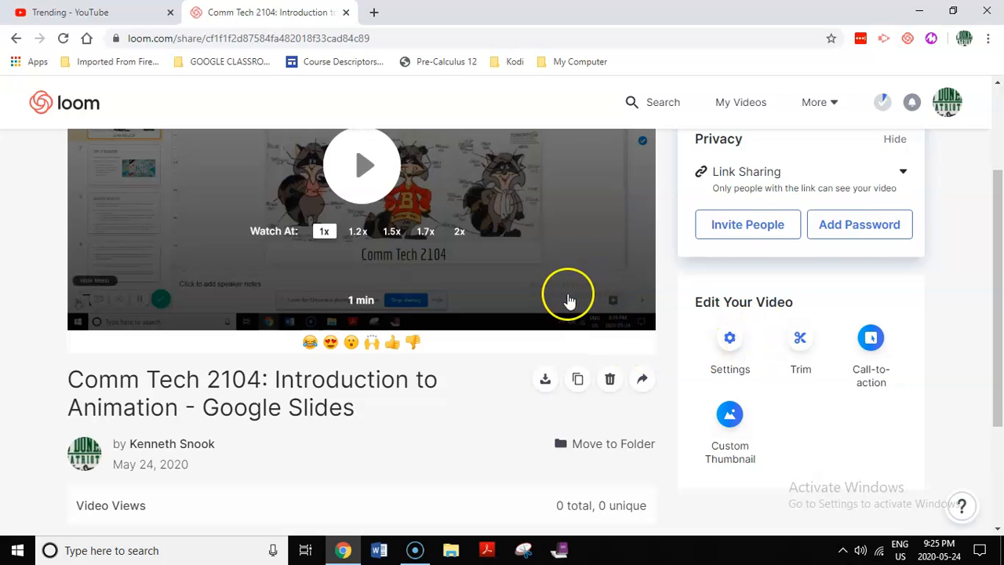
pyautogui.scroll(1, 571, 300)
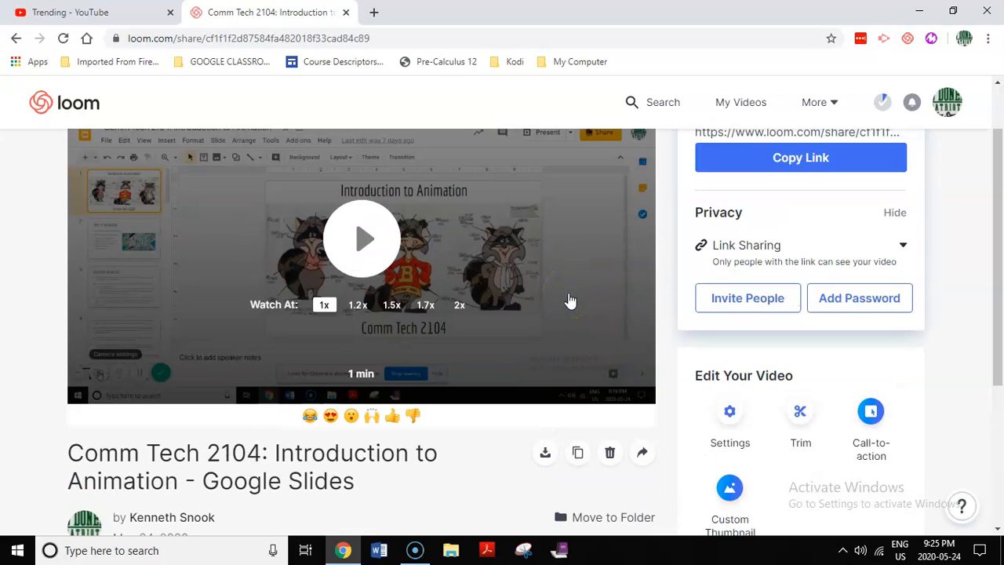
pyautogui.click(545, 459)
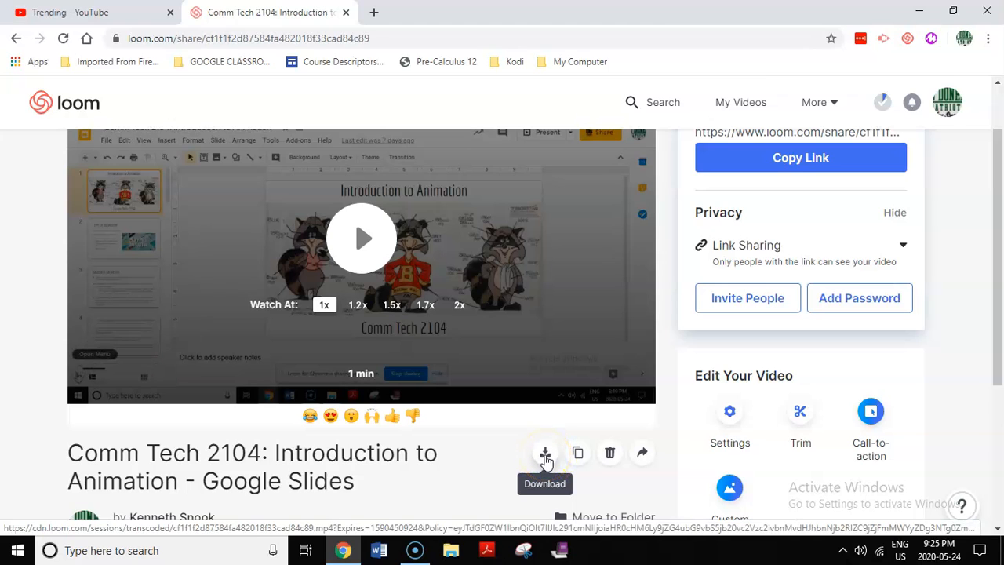
pyautogui.click(545, 455)
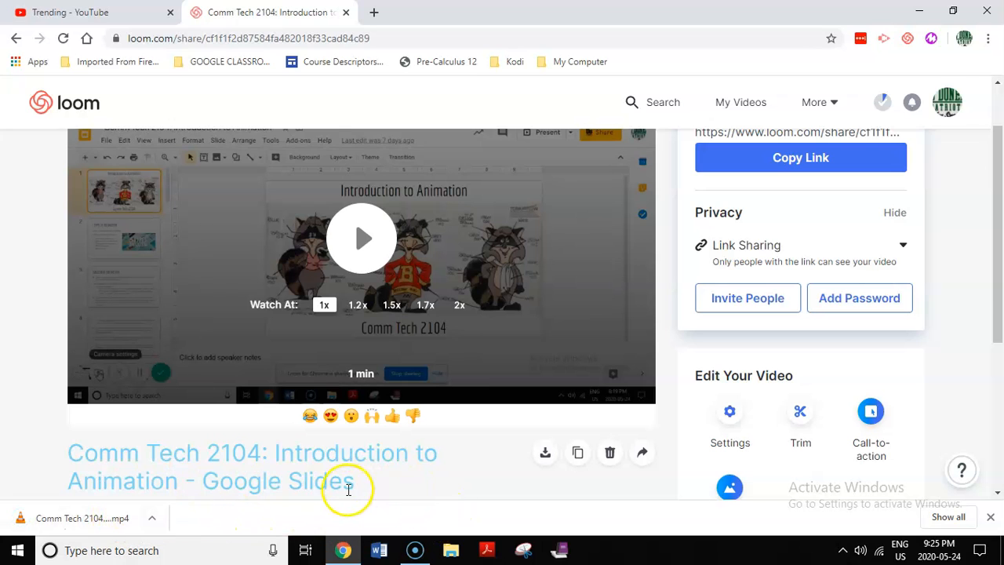
# Step: Show the downloaded video in the Downloads folder with a wider Name column, sorted by date modified with the newest first
pyautogui.click(949, 518)
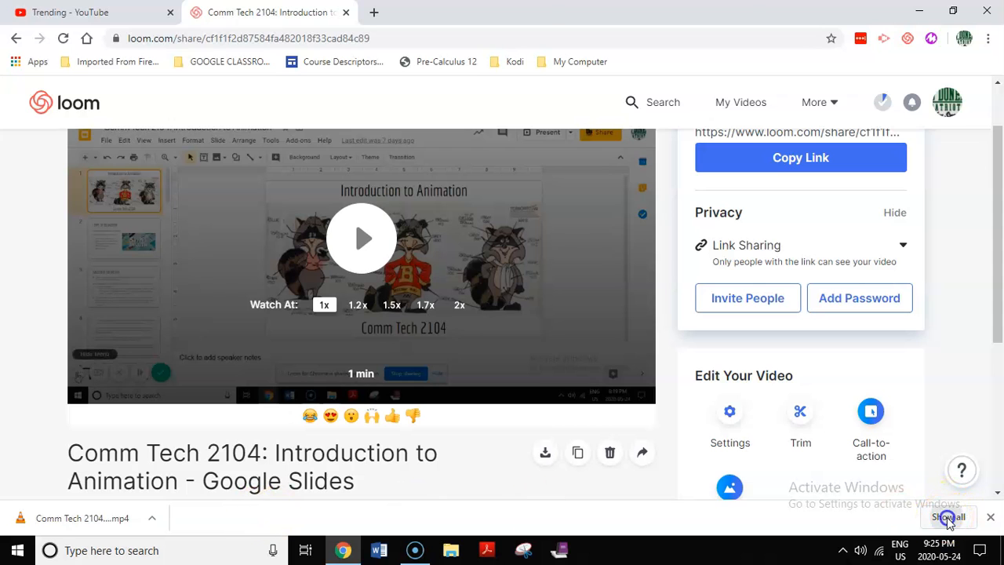
pyautogui.click(359, 248)
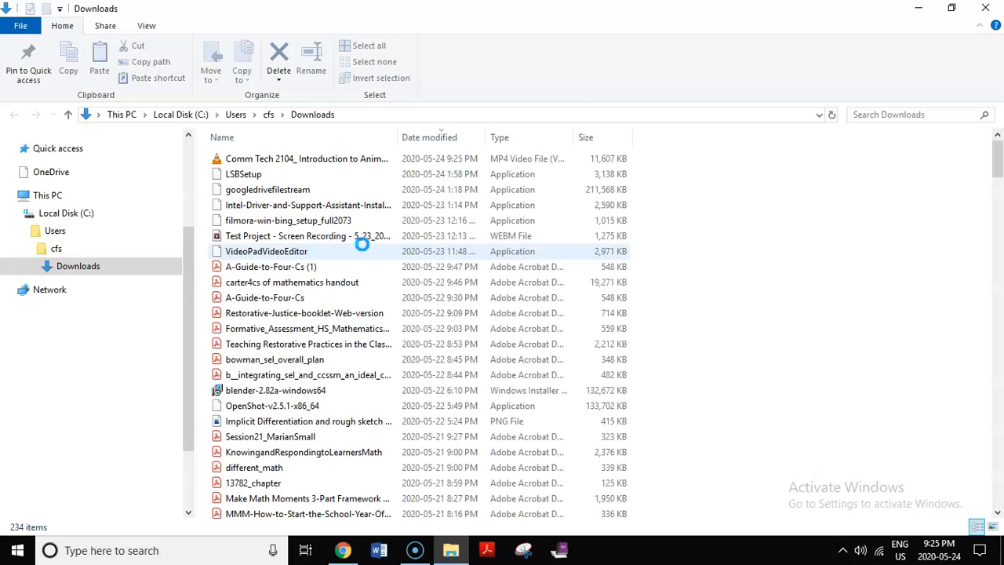
pyautogui.moveTo(398, 138); pyautogui.dragTo(471, 138)
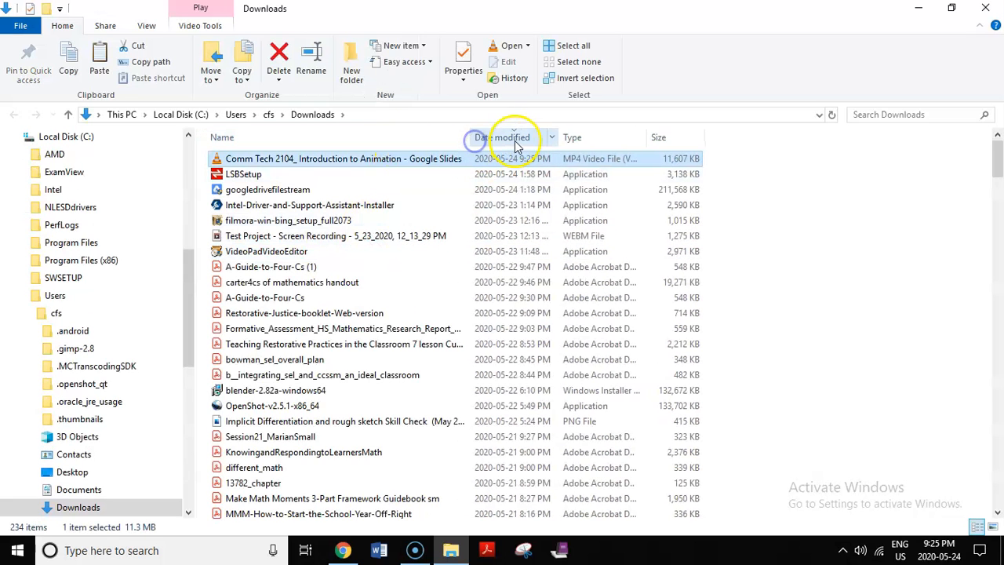
pyautogui.click(503, 140)
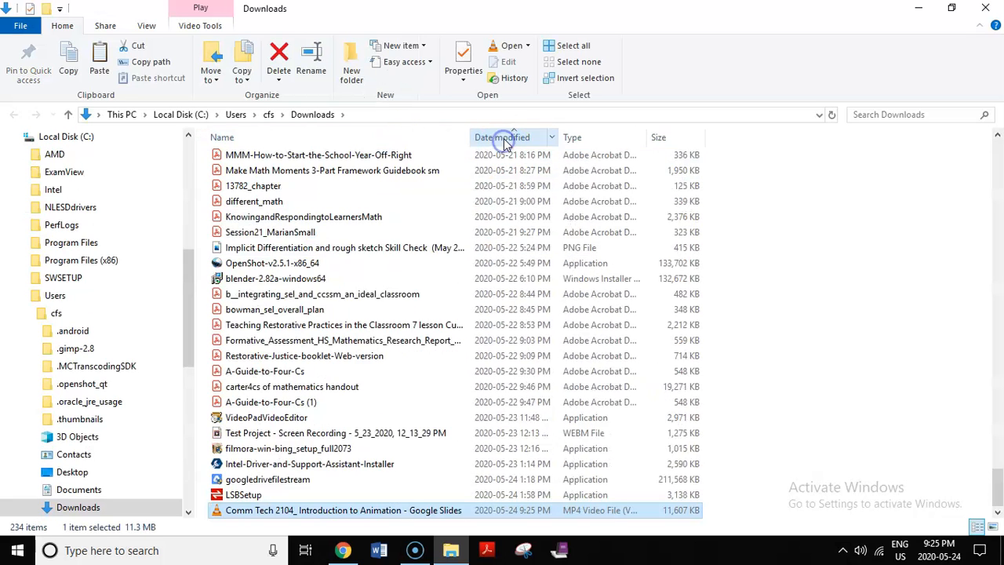
pyautogui.click(503, 141)
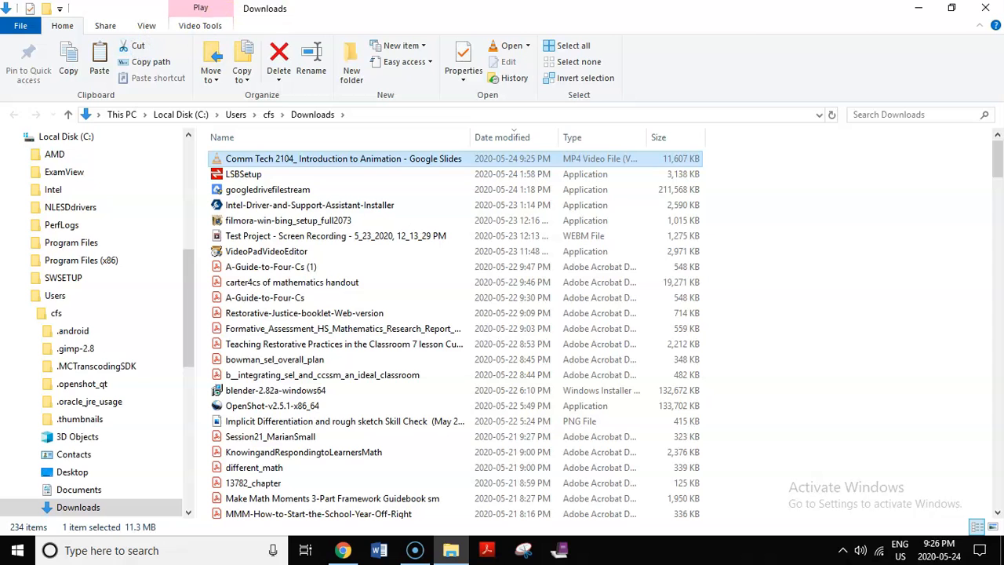
# Step: Move the downloaded video onto the desktop and place it and the Lightworks shortcut near the Google Chrome icon
pyautogui.click(923, 8)
pyautogui.click(919, 8)
pyautogui.rightClick(580, 196)
pyautogui.click(423, 282)
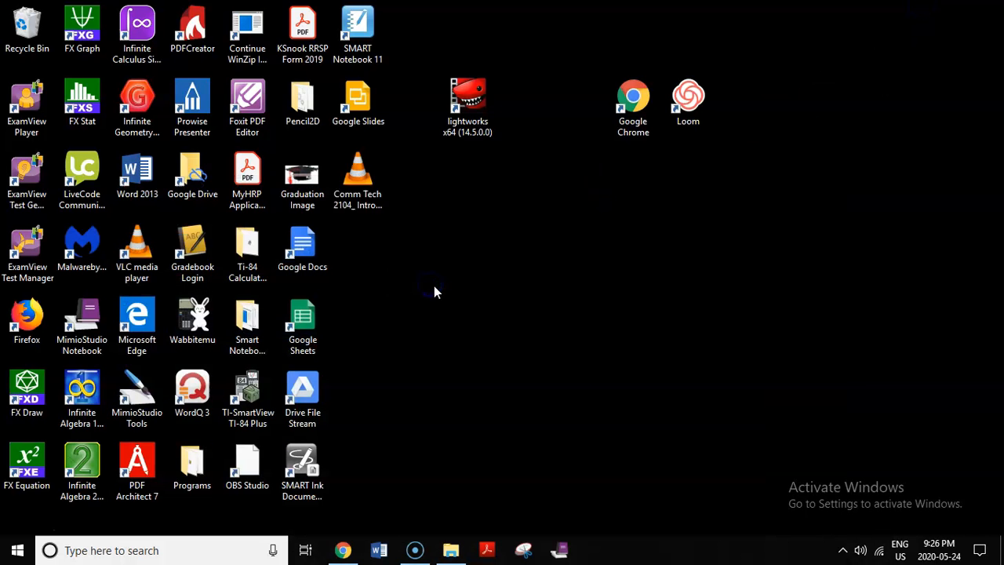
pyautogui.click(656, 219)
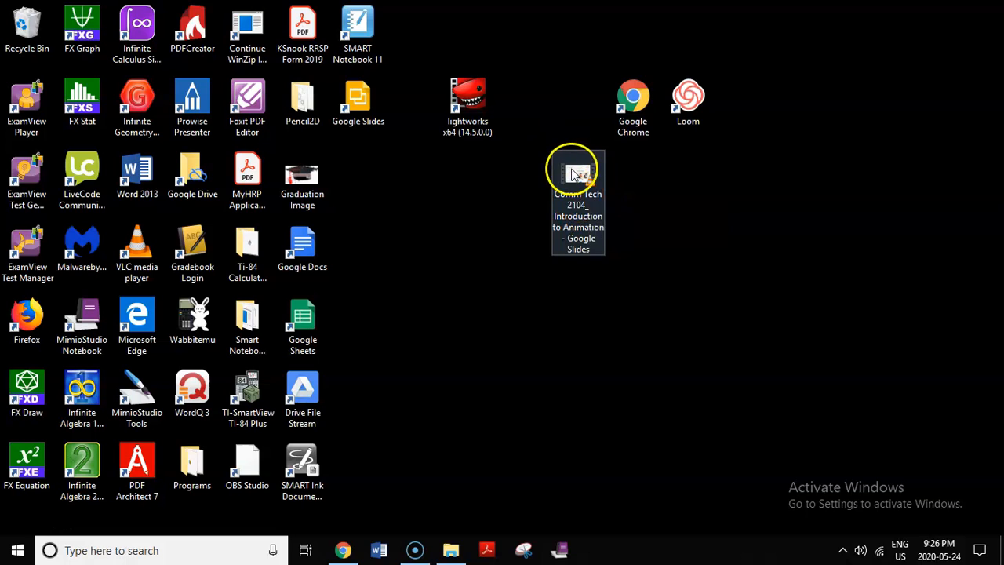
pyautogui.moveTo(474, 119); pyautogui.dragTo(549, 121)
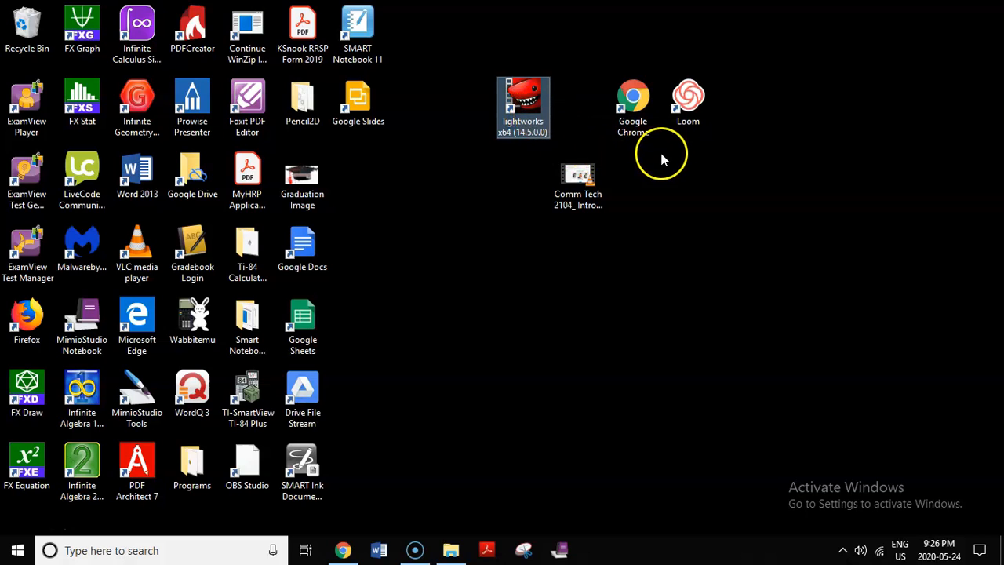
# Step: Launch Lightworks and create a new project named "Video Edit Demo" with the frame rate set to Auto
pyautogui.doubleClick(510, 121)
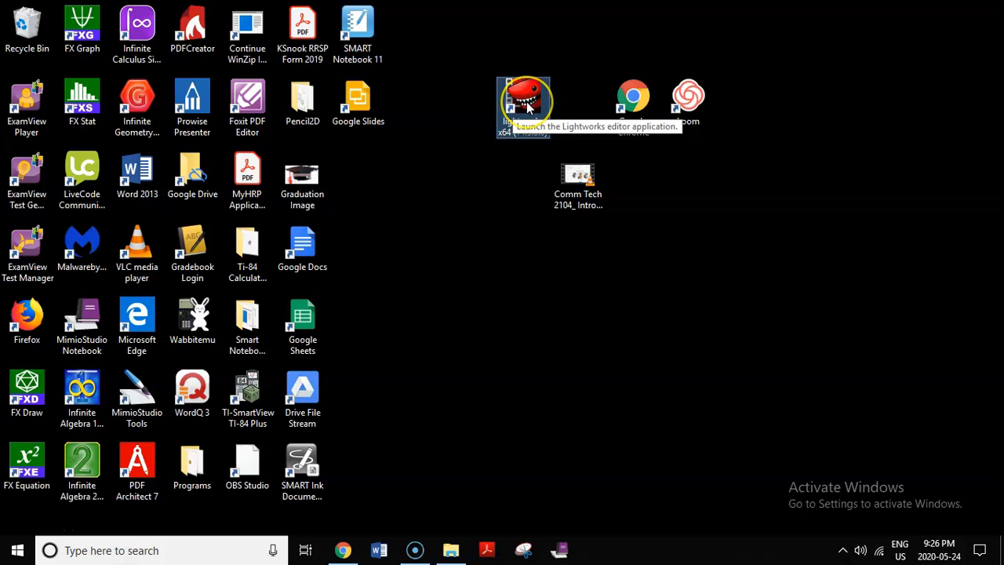
pyautogui.doubleClick(524, 105)
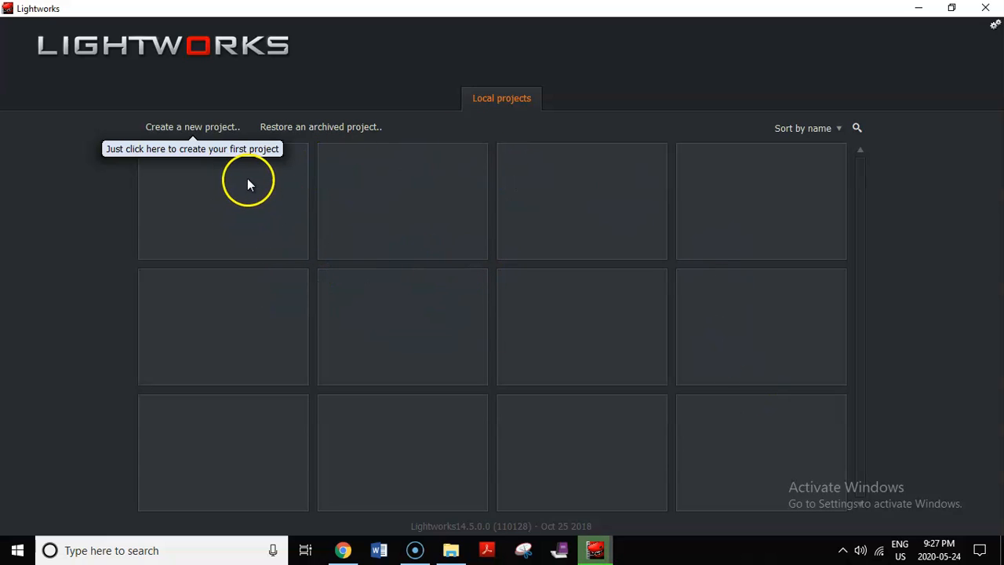
pyautogui.click(214, 183)
pyautogui.click(201, 131)
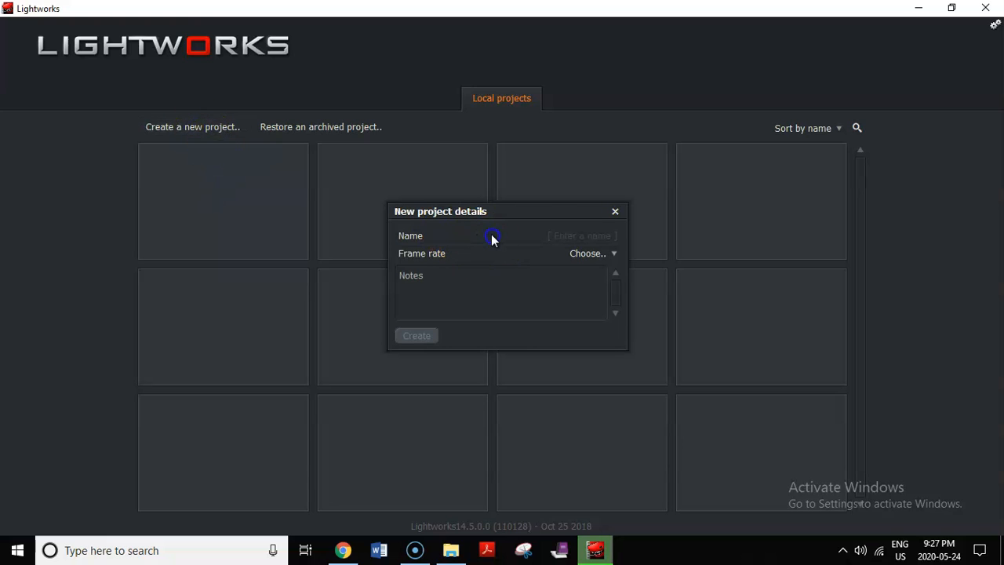
pyautogui.click(493, 237)
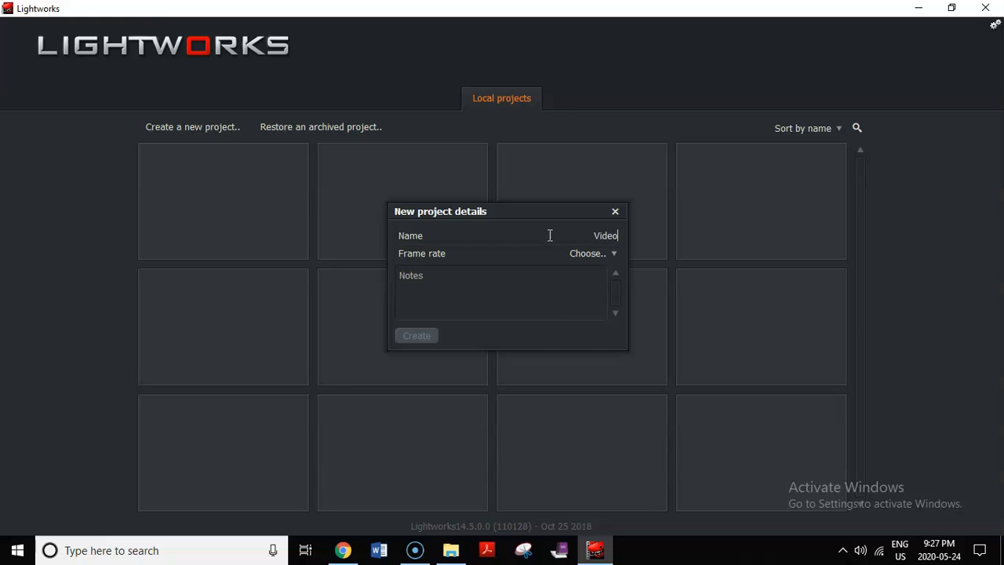
pyautogui.write('Video Edit De')
pyautogui.write('mo')
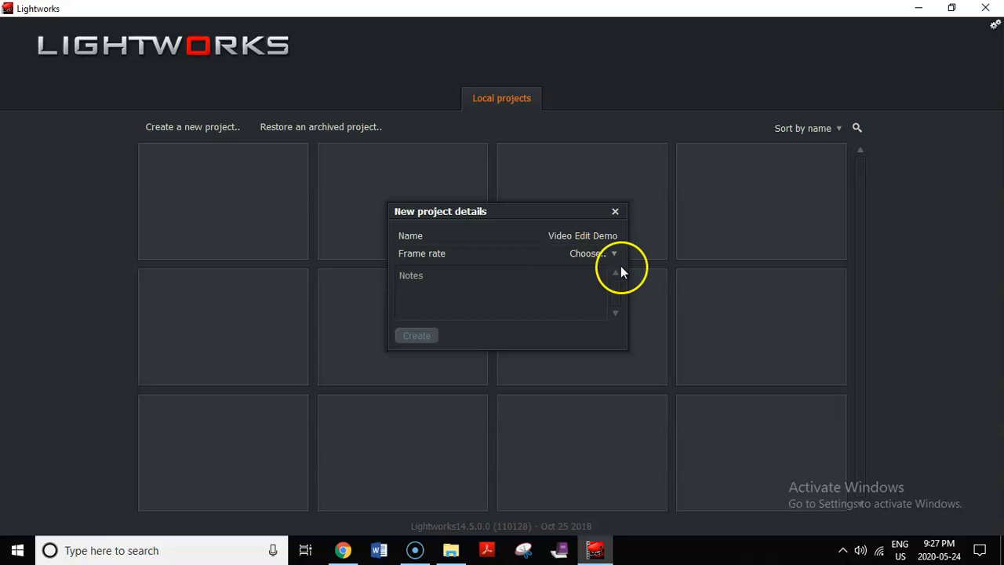
pyautogui.click(612, 255)
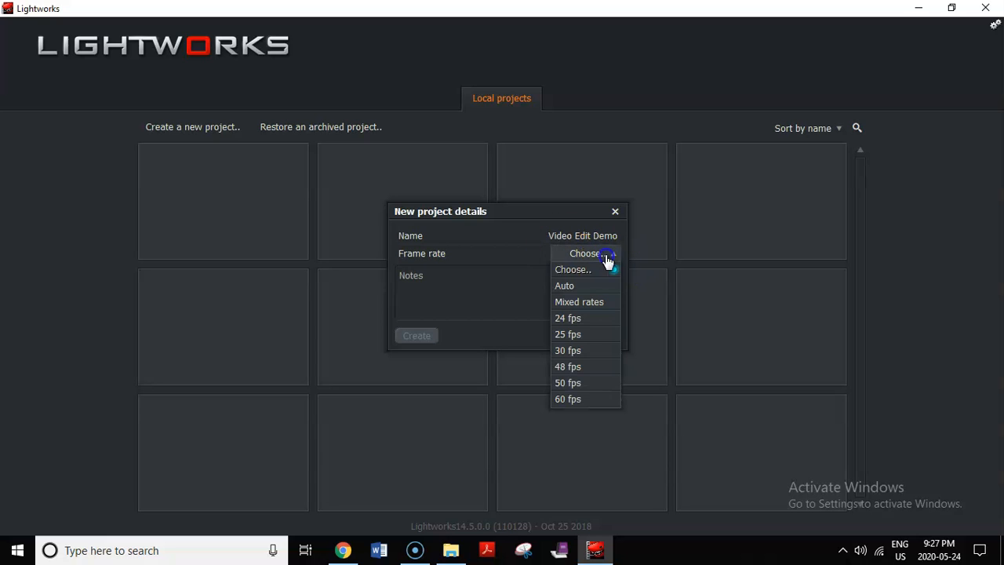
pyautogui.click(582, 287)
pyautogui.click(423, 347)
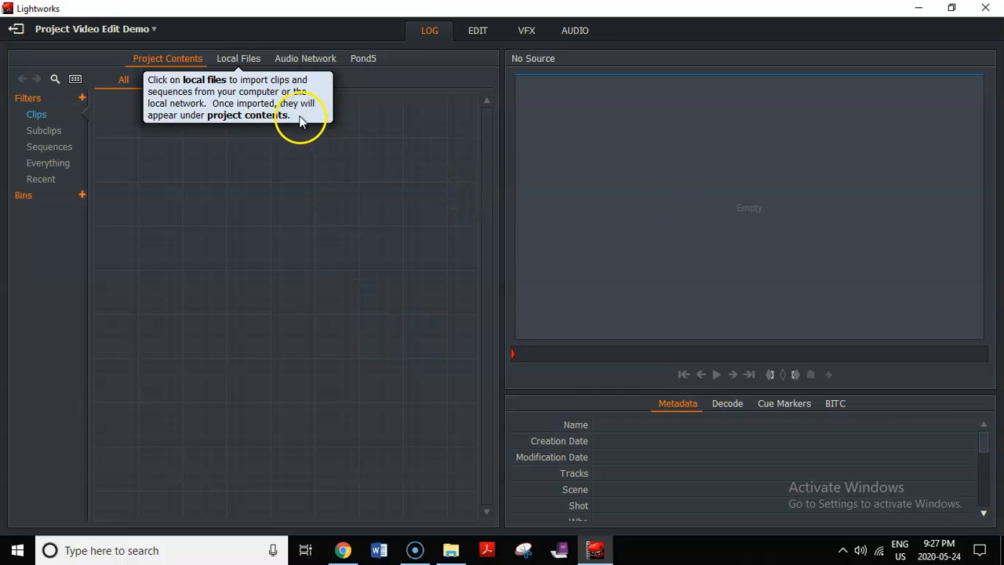
# Step: Import the Comm Tech 2104 Google Slides MP4 from the local Desktop folder into the project and dismiss the hint
pyautogui.click(238, 59)
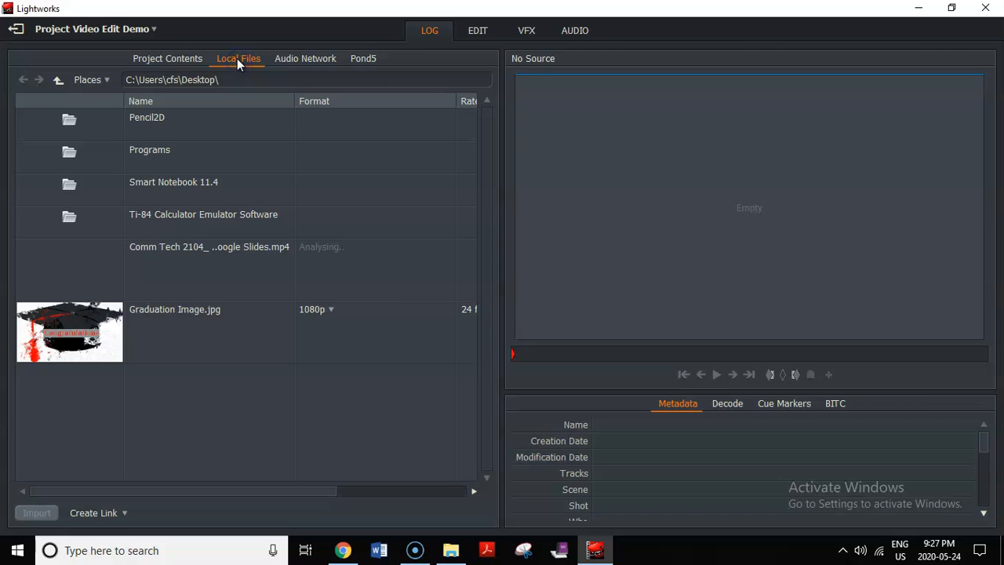
pyautogui.click(93, 80)
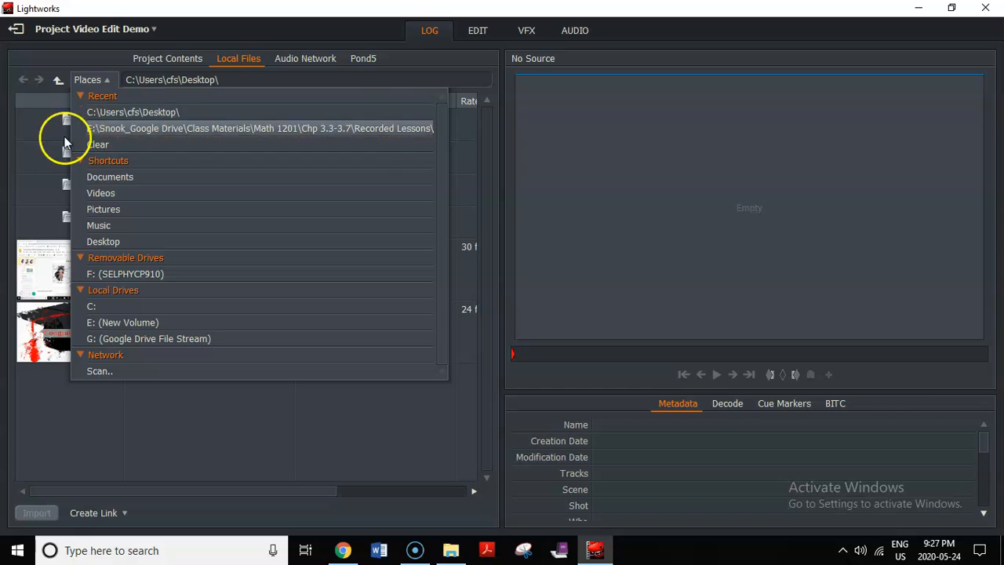
pyautogui.click(287, 438)
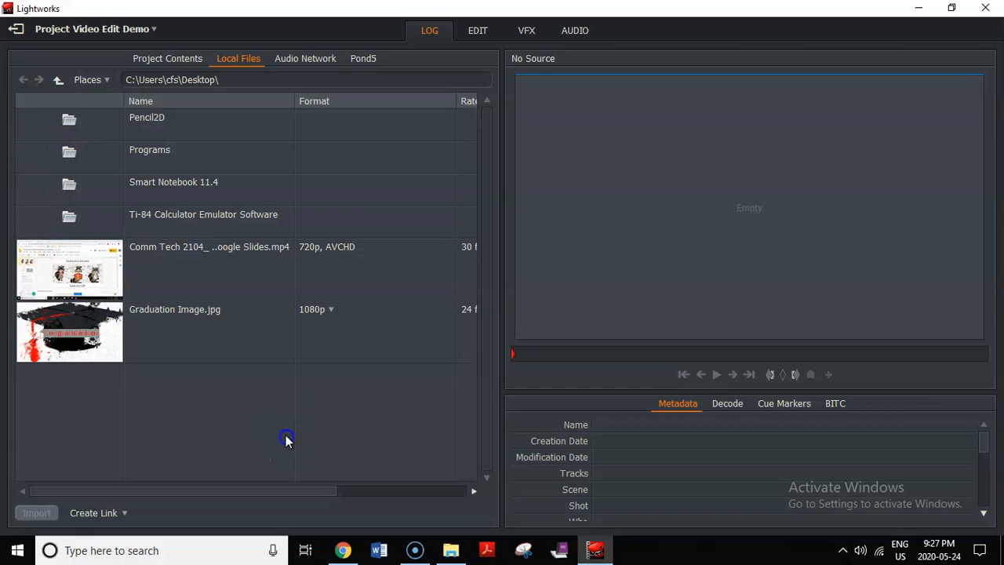
pyautogui.click(180, 261)
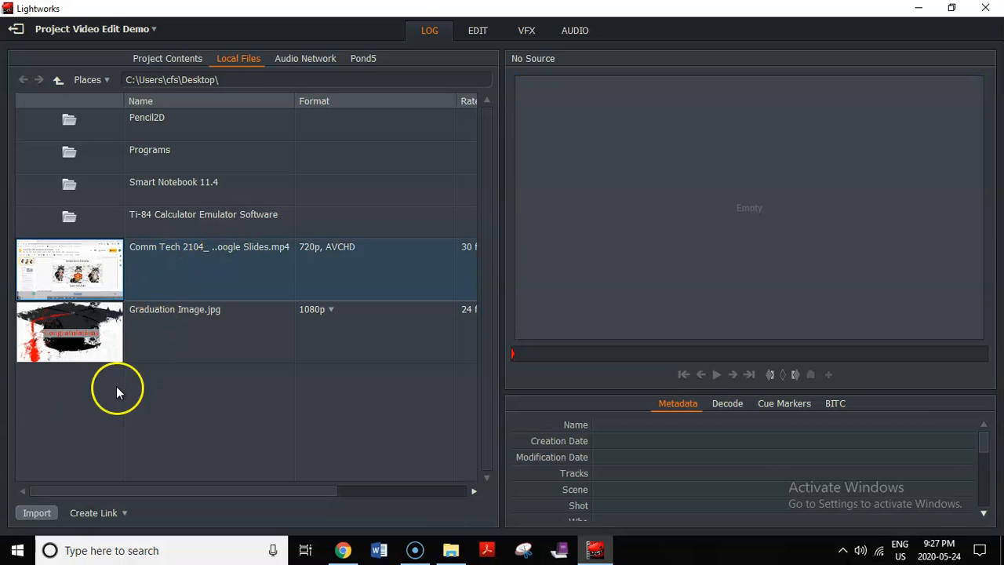
pyautogui.click(49, 515)
pyautogui.click(49, 514)
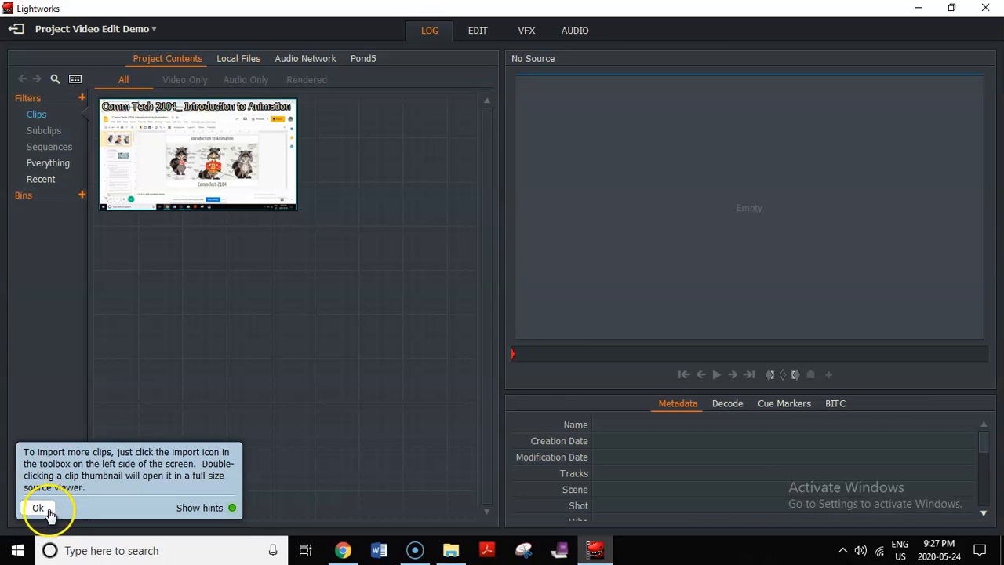
pyautogui.click(38, 509)
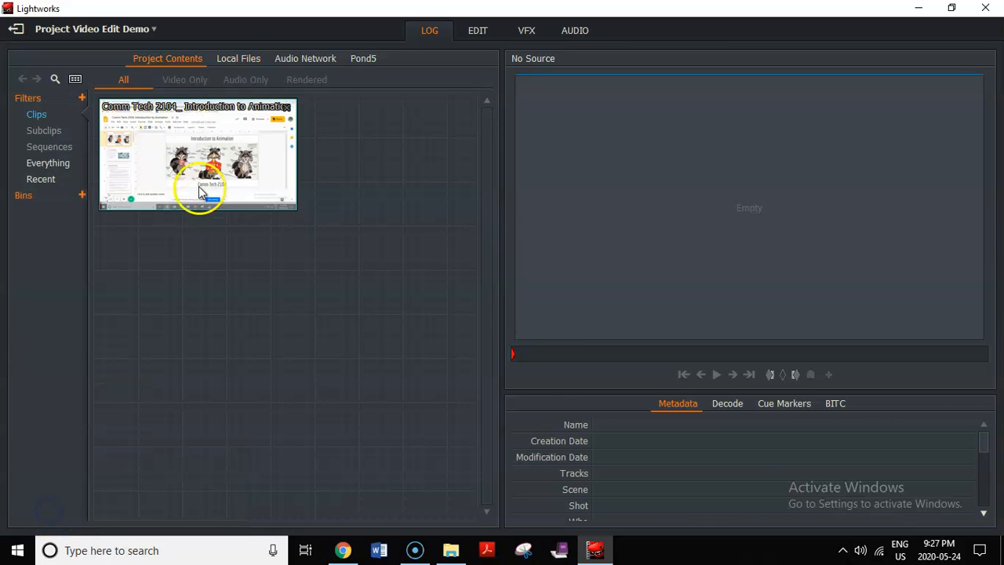
# Step: View the imported Comm Tech 2104 clip in the source viewer and check its import status among the local files
pyautogui.doubleClick(218, 144)
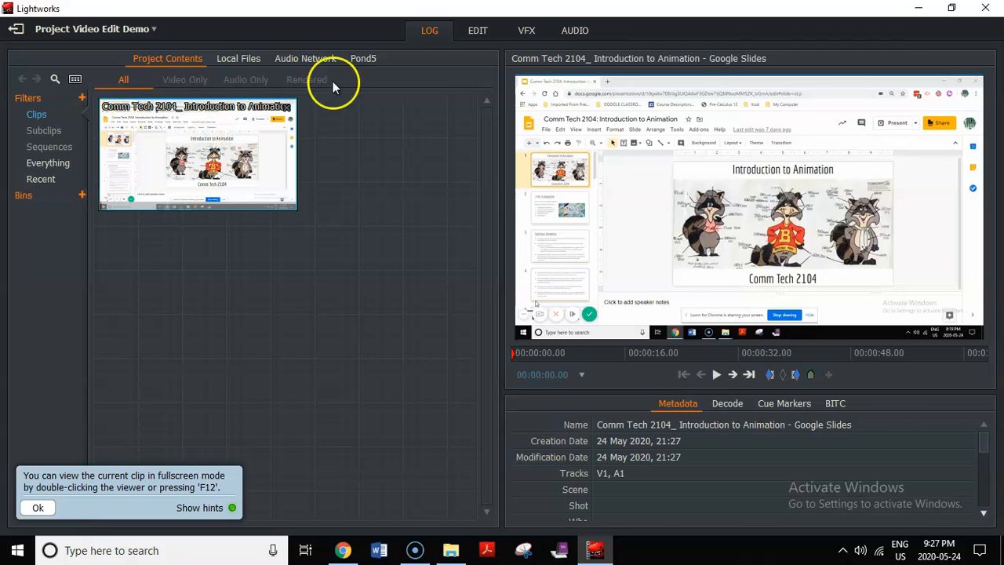
pyautogui.click(47, 508)
pyautogui.click(238, 59)
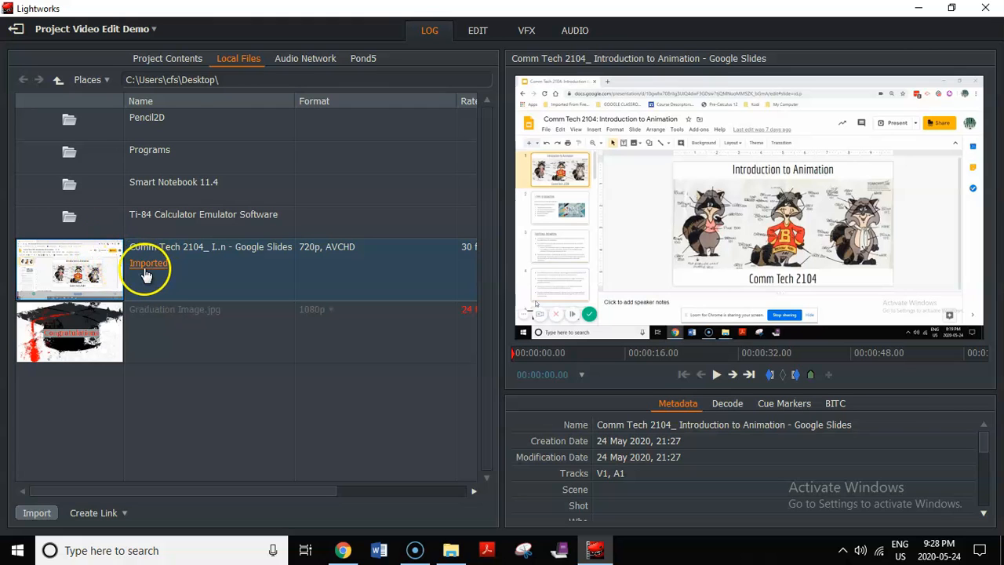
# Step: Switch to the editing workspace and add the Comm Tech 2104 clip to the empty sequence
pyautogui.click(475, 30)
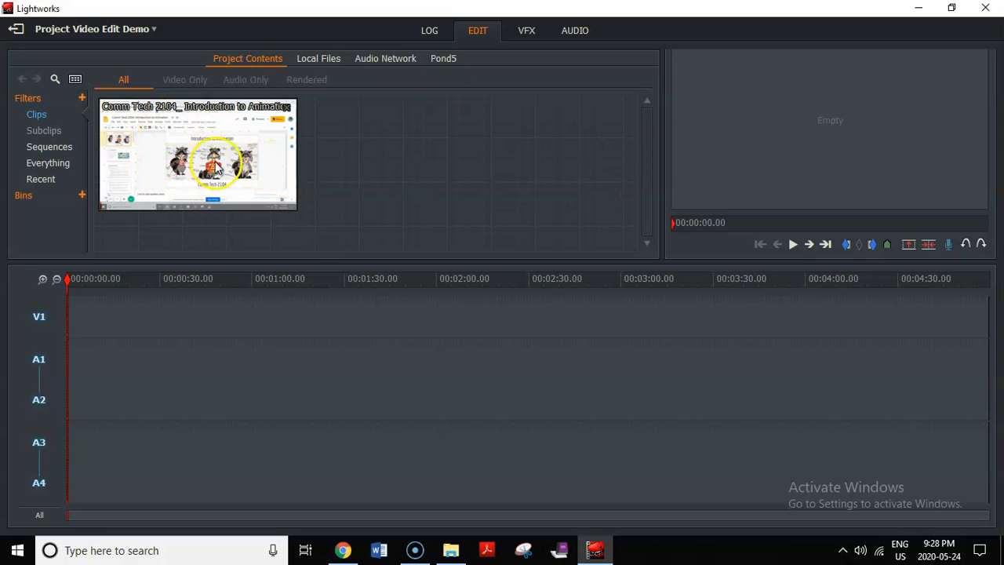
pyautogui.moveTo(203, 167); pyautogui.dragTo(800, 153)
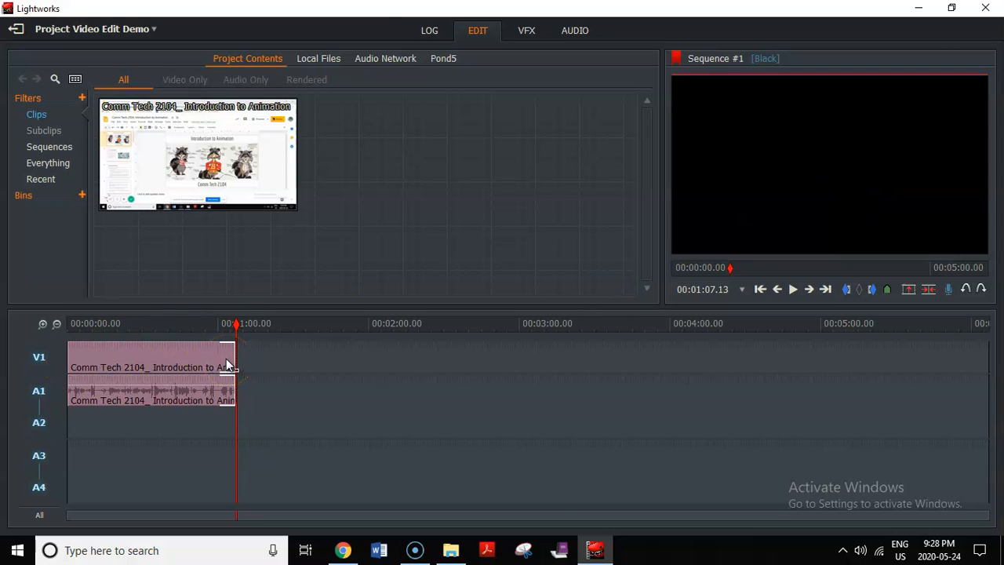
pyautogui.click(240, 391)
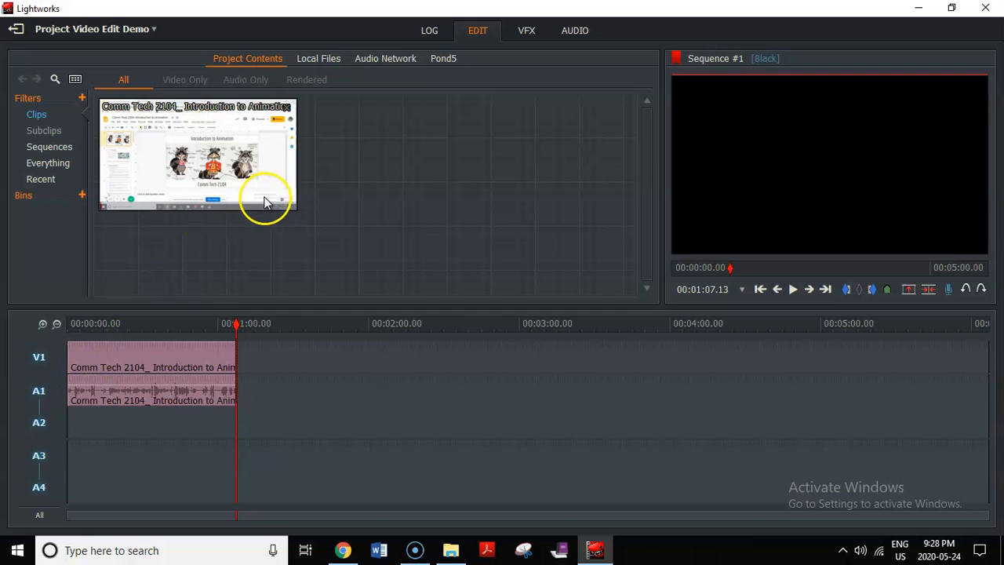
# Step: Switch to the VFX workspace and shift the Comm Tech 2104 clip about 15 seconds along the timeline, leaving a gap at the start
pyautogui.click(527, 33)
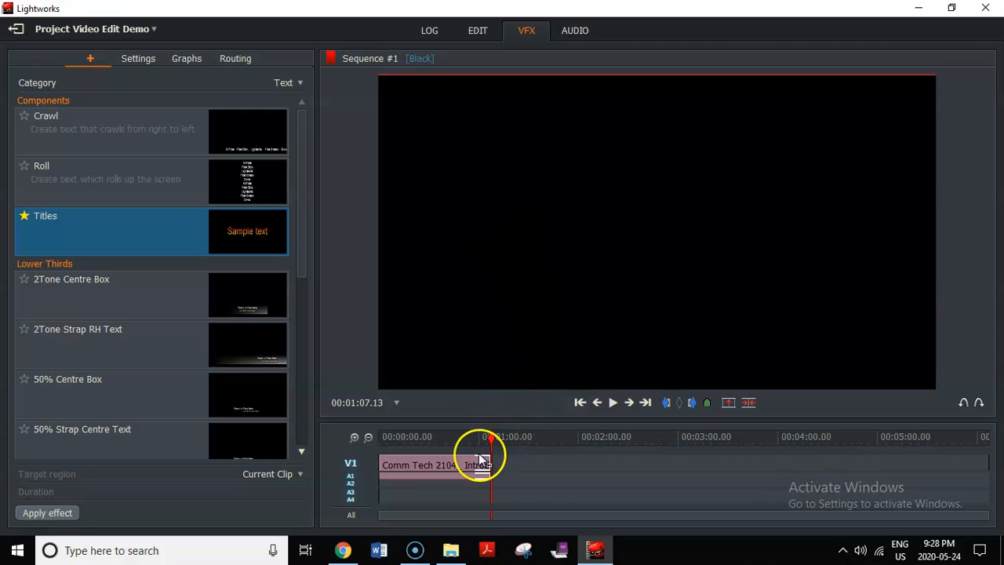
pyautogui.moveTo(490, 437)
pyautogui.mouseDown()
pyautogui.moveTo(380, 436)
pyautogui.moveTo(491, 437)
pyautogui.mouseUp()
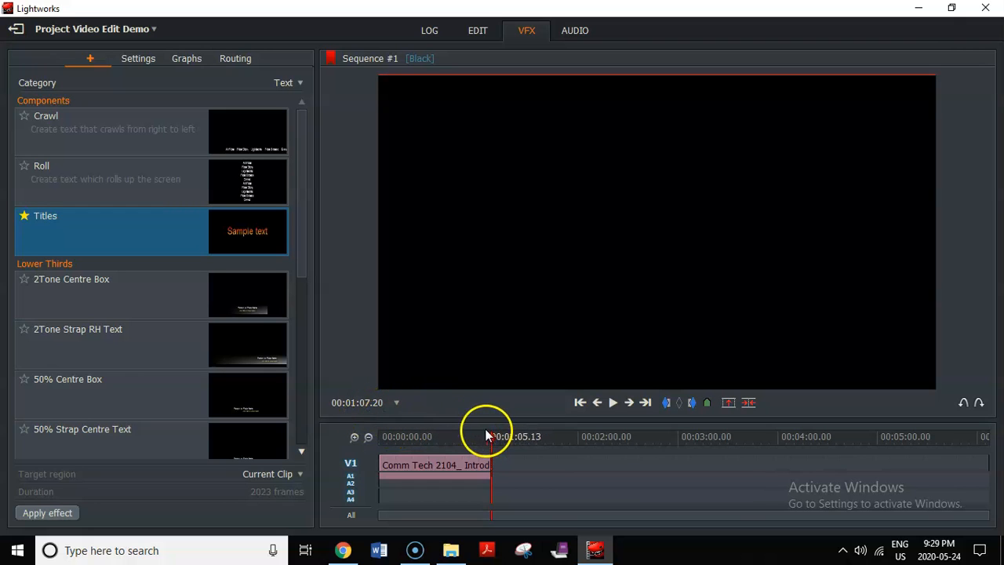
pyautogui.moveTo(491, 438); pyautogui.dragTo(369, 439)
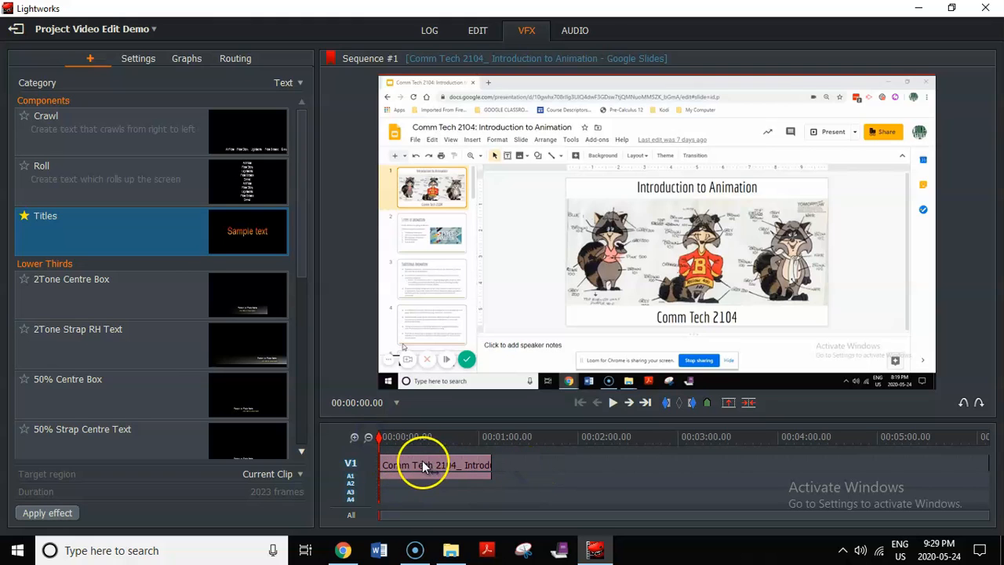
pyautogui.moveTo(423, 465); pyautogui.dragTo(373, 437)
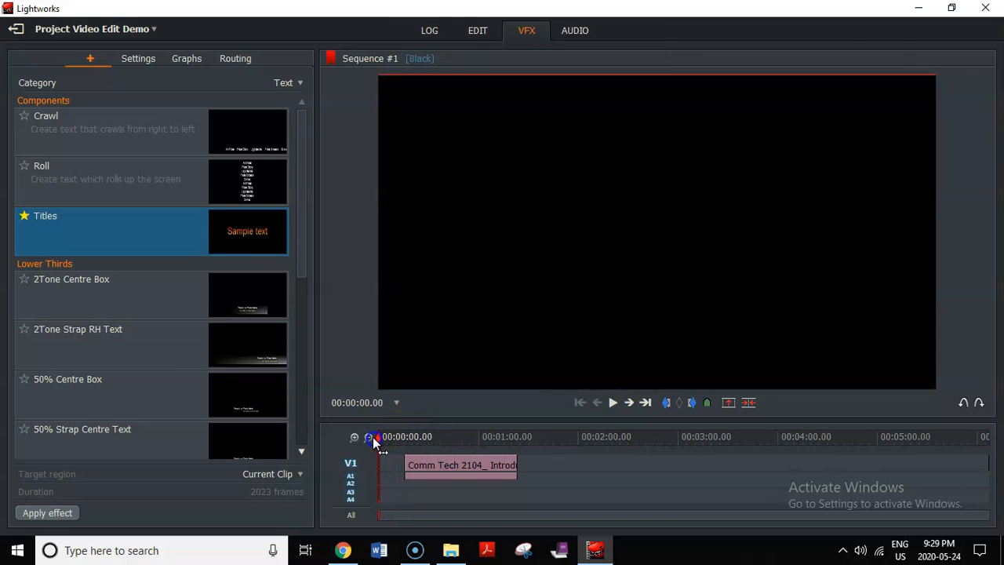
# Step: Browse the effects in the Colour and Key categories
pyautogui.click(282, 82)
pyautogui.click(277, 124)
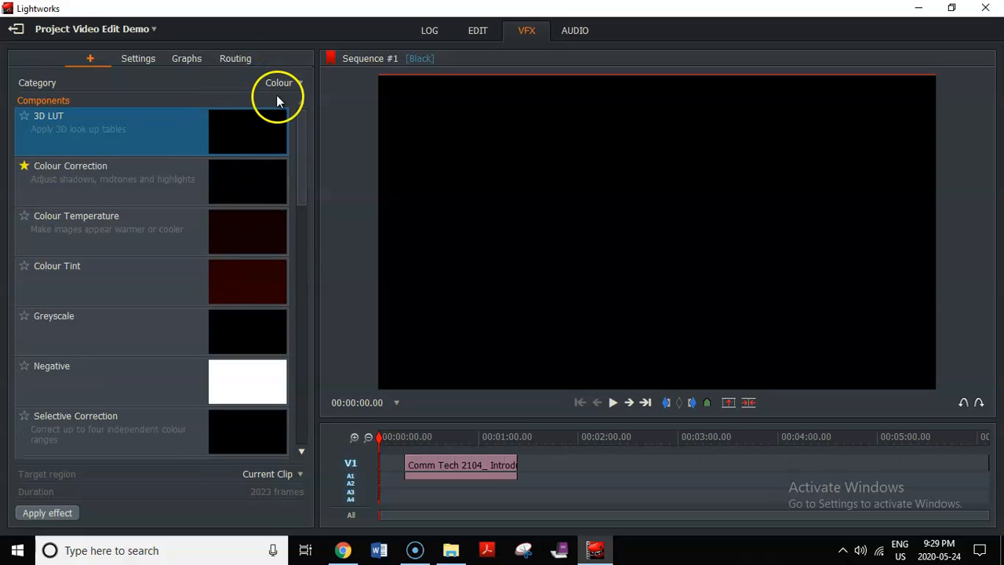
pyautogui.click(278, 84)
pyautogui.click(272, 147)
# Step: Add a Titles effect from the Text category to the black gap before the Comm Tech 2104 clip
pyautogui.click(280, 90)
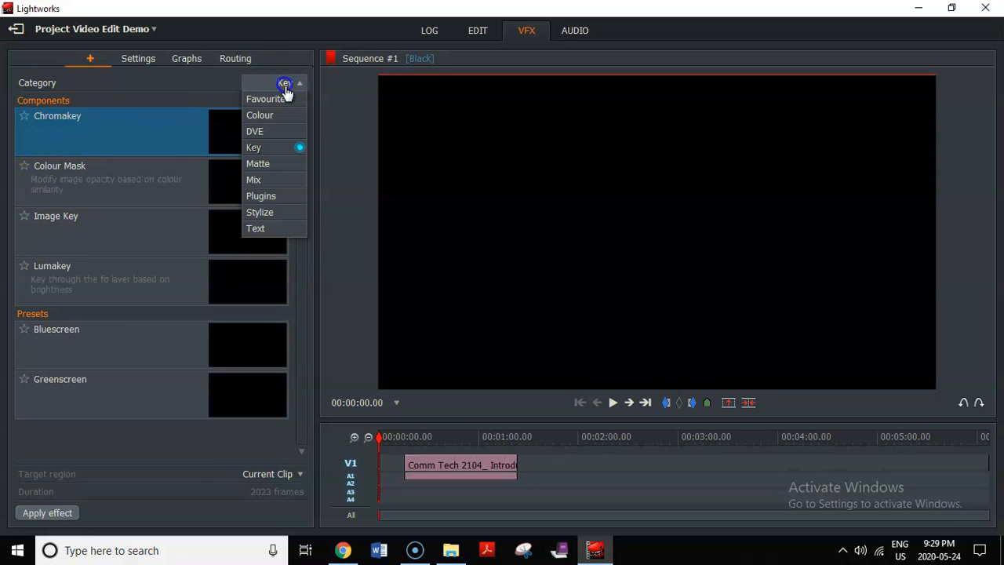
pyautogui.click(262, 226)
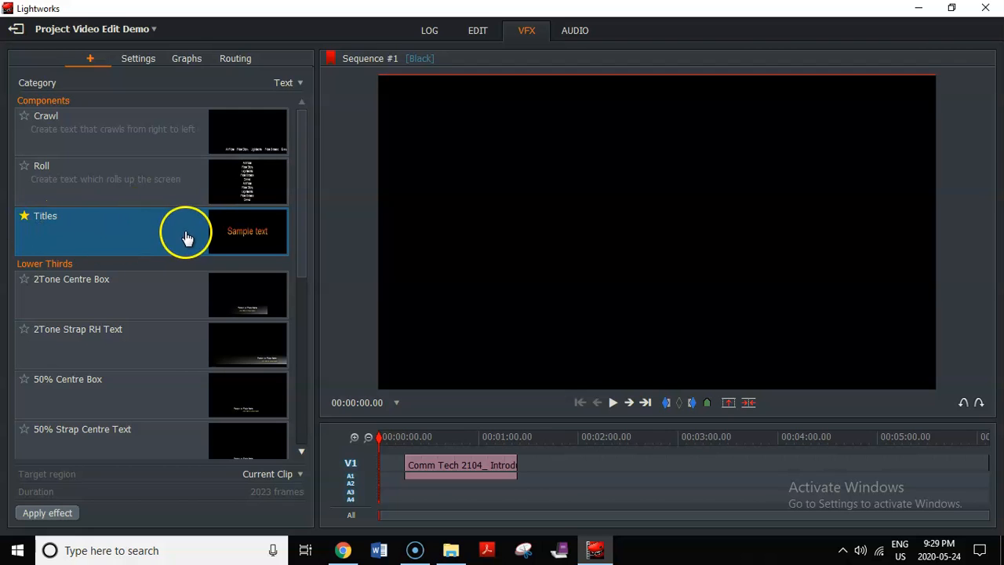
pyautogui.doubleClick(264, 234)
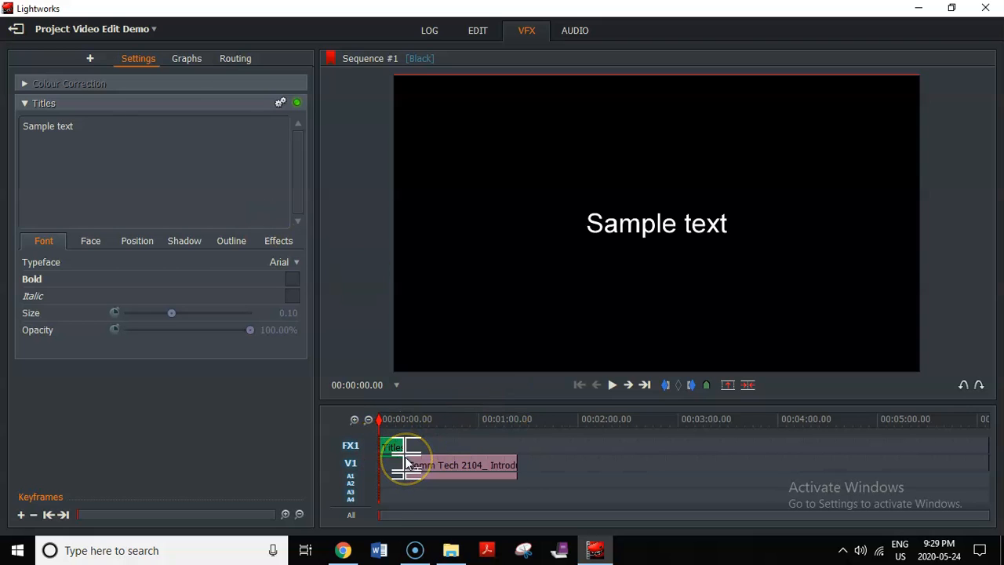
pyautogui.click(466, 465)
pyautogui.click(395, 444)
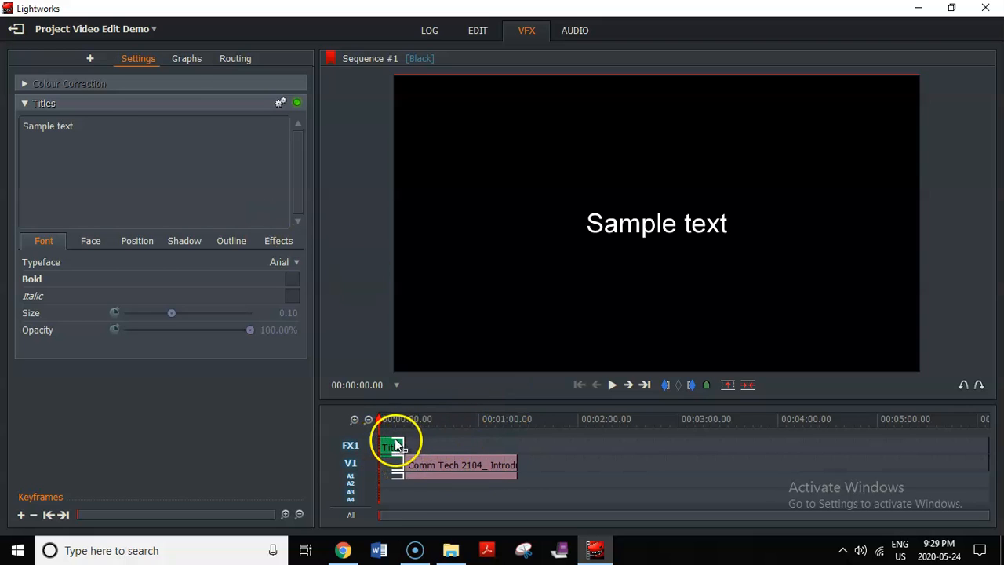
pyautogui.moveTo(389, 419); pyautogui.dragTo(536, 424)
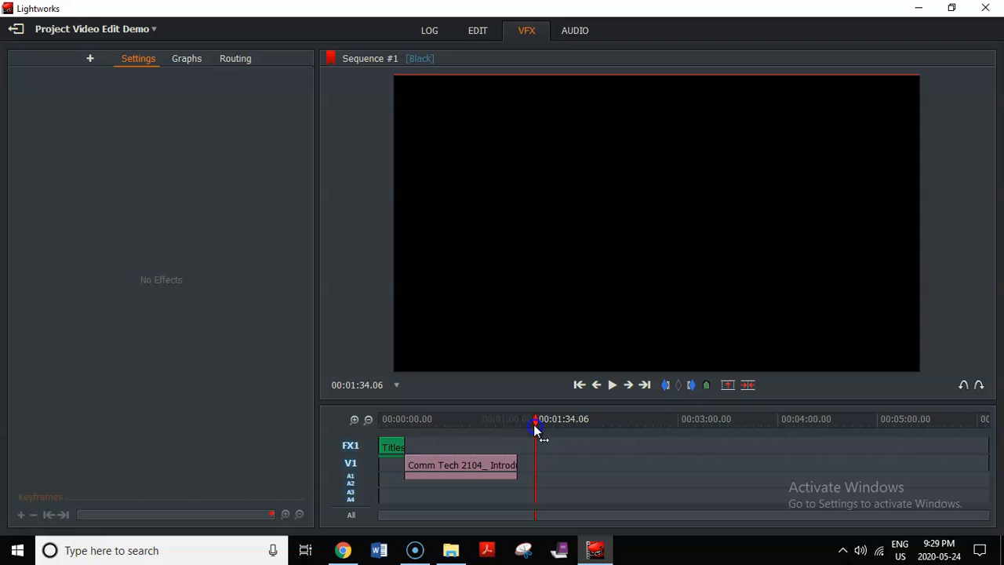
# Step: Trim the junction between the title and the clip so the title segment lasts about 2 seconds
pyautogui.click(402, 447)
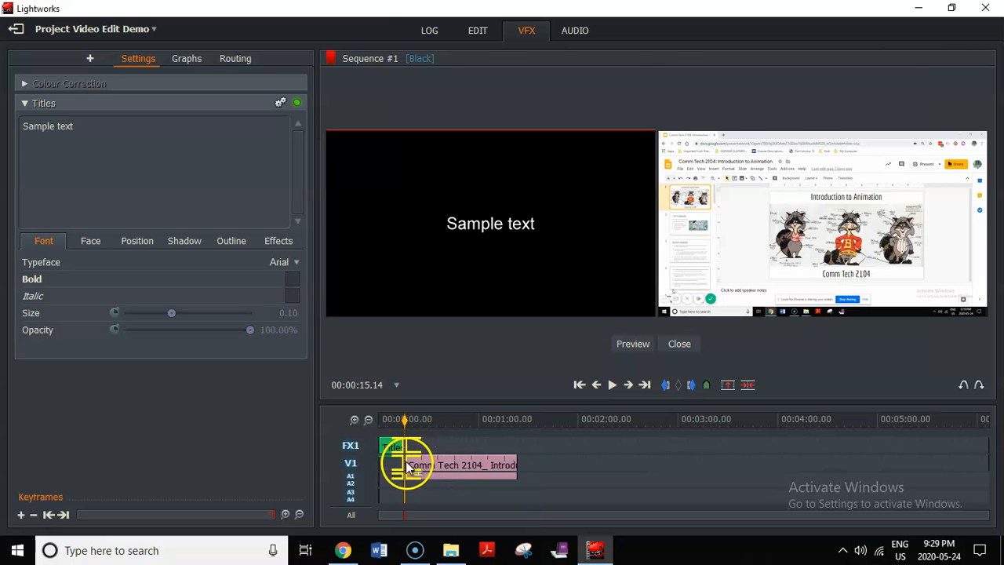
pyautogui.click(434, 462)
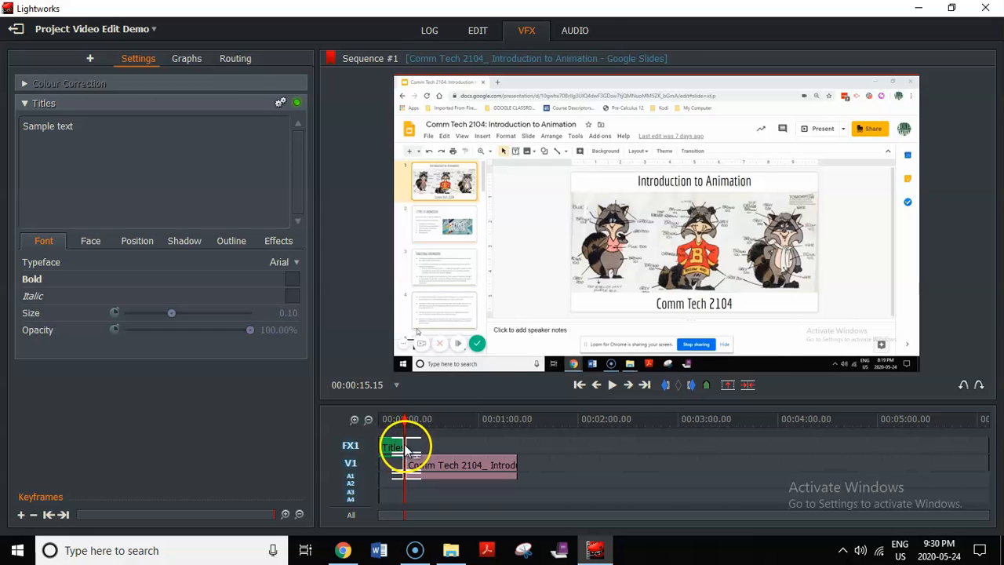
pyautogui.click(402, 448)
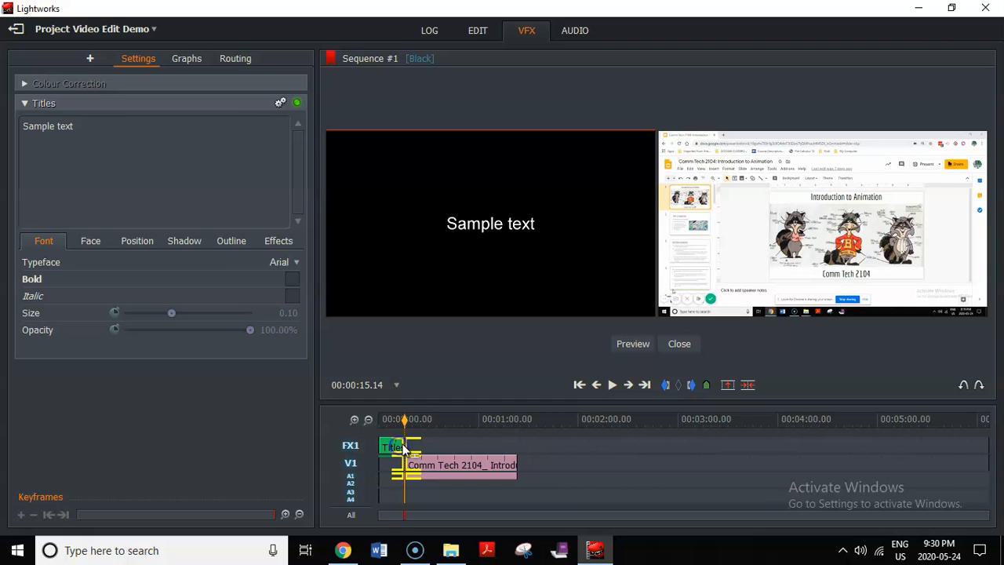
pyautogui.click(401, 448)
pyautogui.click(395, 449)
pyautogui.click(398, 448)
pyautogui.click(399, 448)
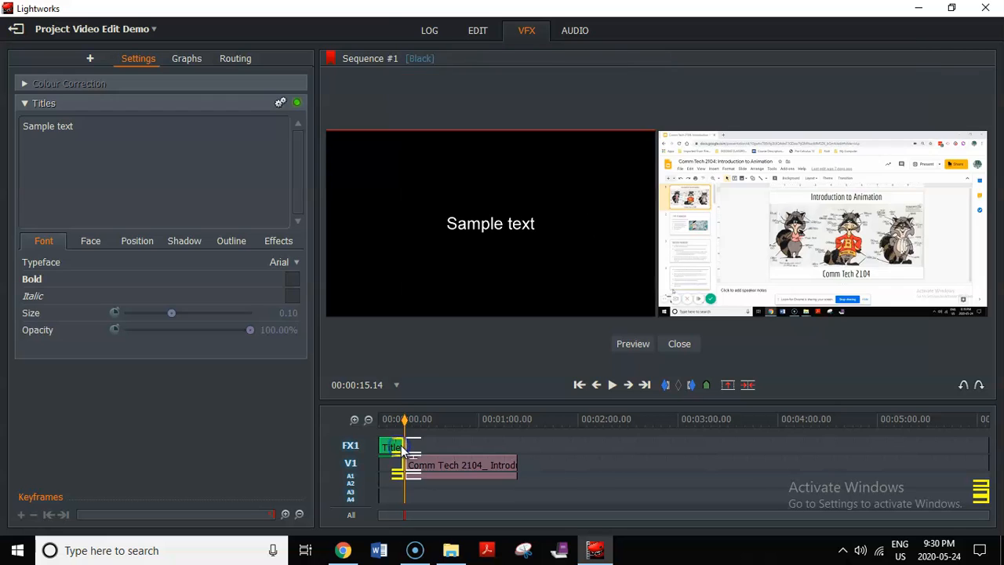
pyautogui.click(400, 448)
pyautogui.moveTo(400, 445); pyautogui.dragTo(382, 451)
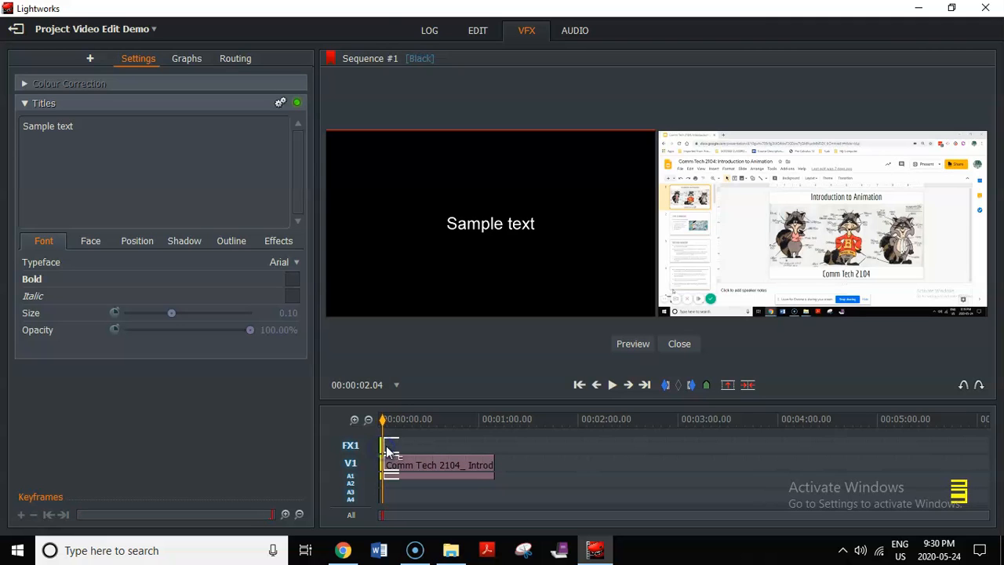
# Step: Fine-trim the end of the title segment to 00:00:02.00 and deselect the junction
pyautogui.click(353, 419)
pyautogui.click(354, 421)
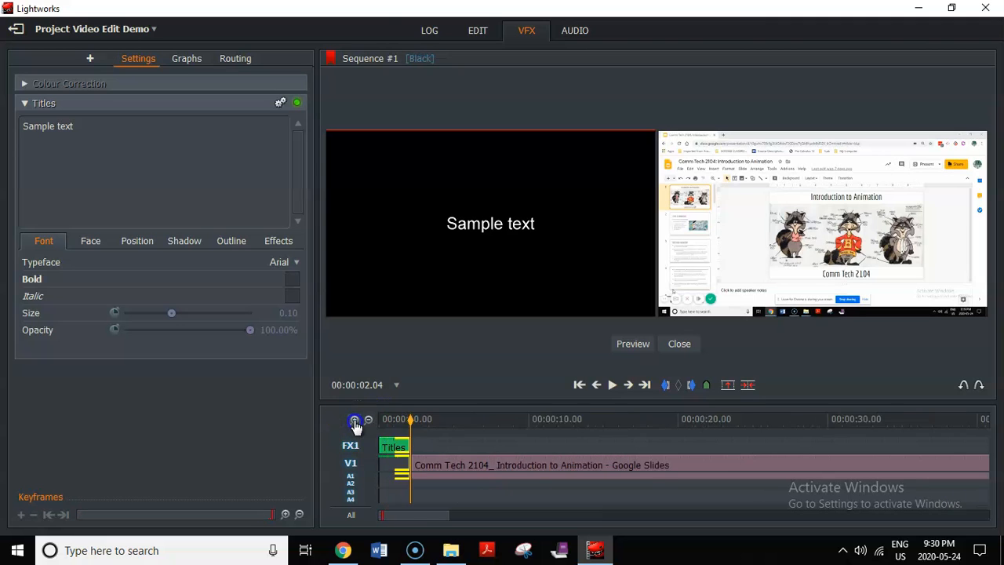
pyautogui.click(354, 420)
pyautogui.click(353, 421)
pyautogui.moveTo(666, 447); pyautogui.dragTo(650, 446)
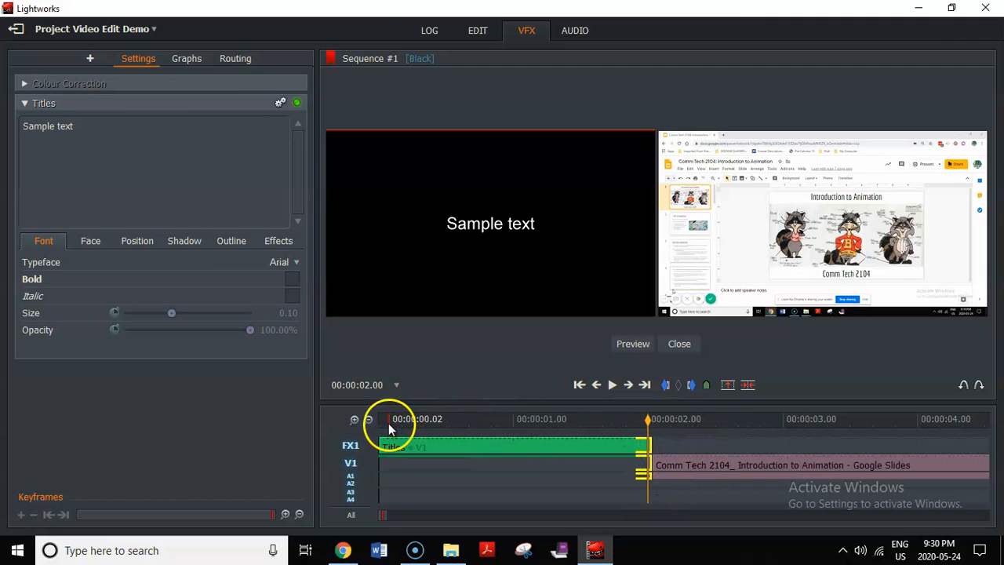
pyautogui.click(368, 421)
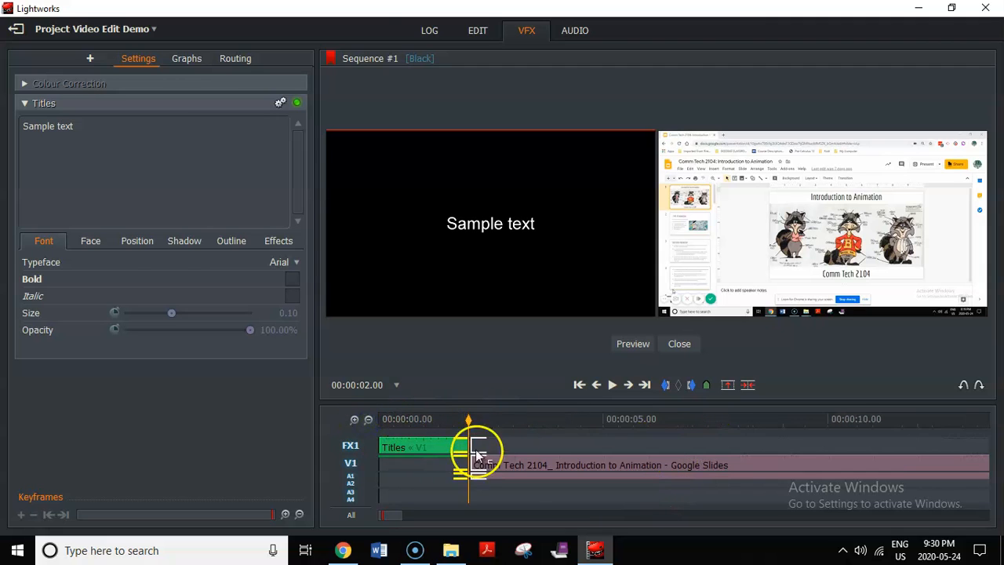
pyautogui.click(469, 444)
# Step: Play the sequence from the start through the title into the clip, then return the playhead to 00:00:00.00
pyautogui.moveTo(471, 419); pyautogui.dragTo(363, 417)
pyautogui.click(614, 386)
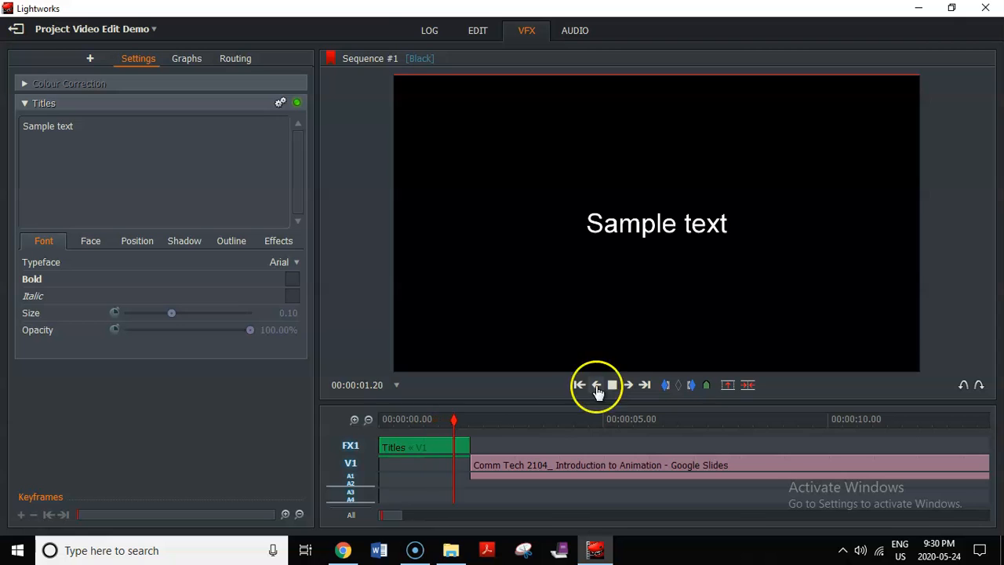
pyautogui.click(614, 386)
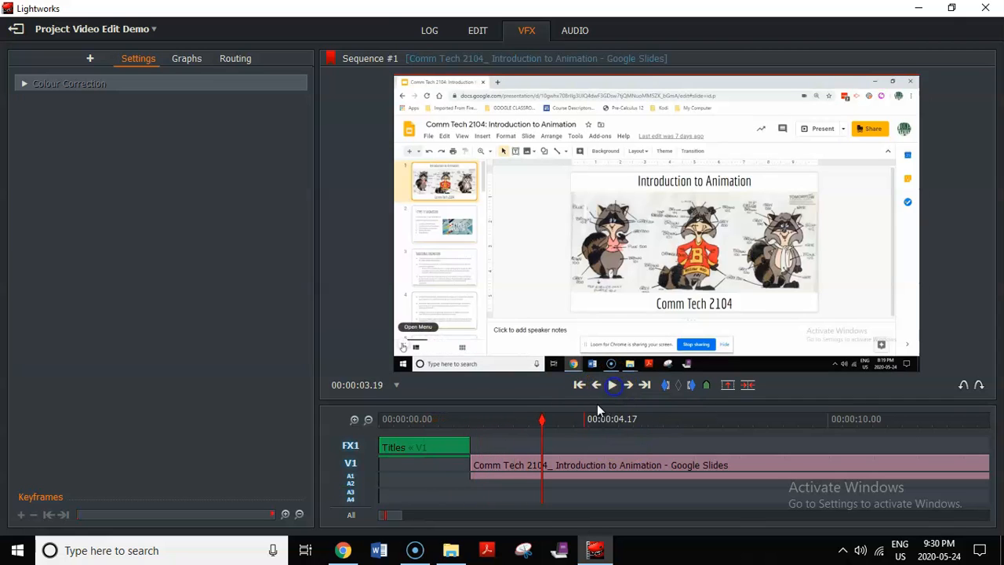
pyautogui.moveTo(544, 419); pyautogui.dragTo(380, 419)
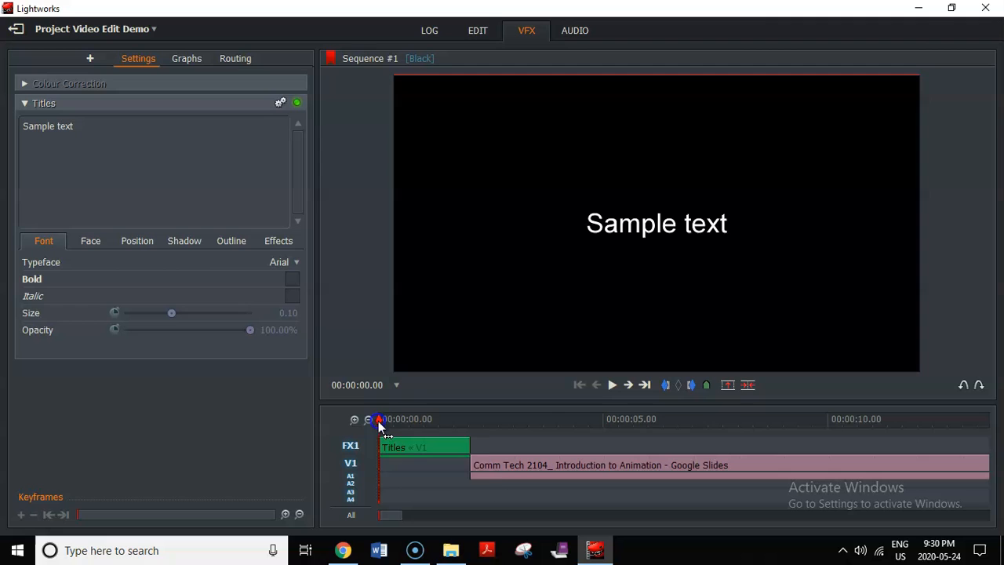
# Step: Replace the title's sample text with "Comm Tech Slide Show"
pyautogui.click(459, 471)
pyautogui.click(437, 448)
pyautogui.click(84, 132)
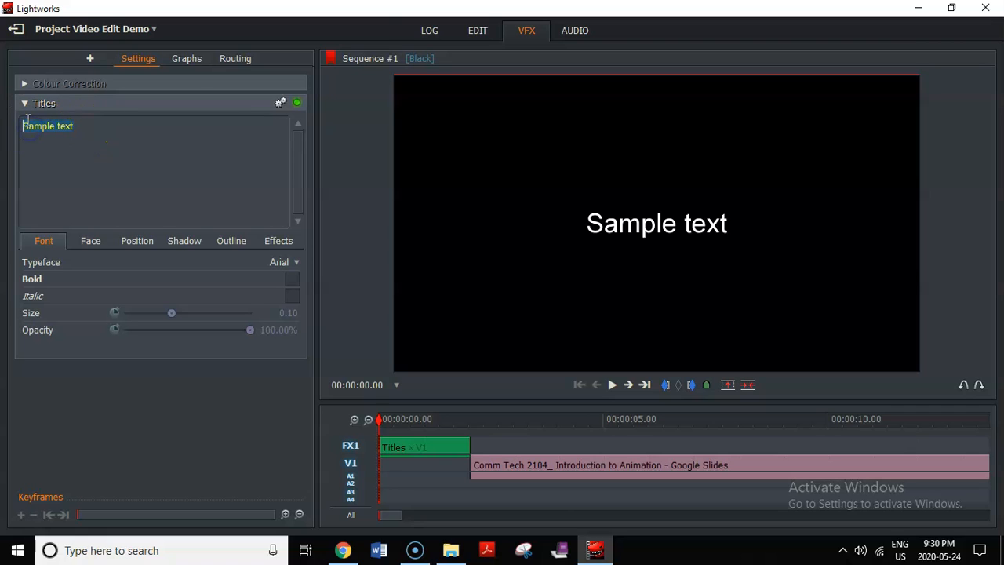
pyautogui.write('S')
pyautogui.write('omm Tech ')
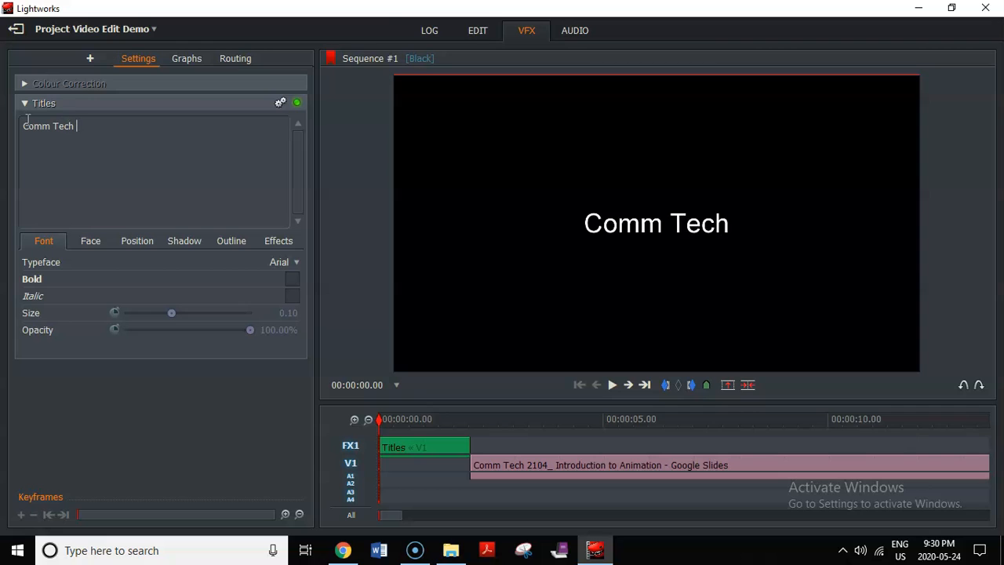
pyautogui.write('Slideo')
pyautogui.press('BackSpace')
pyautogui.write('Show')
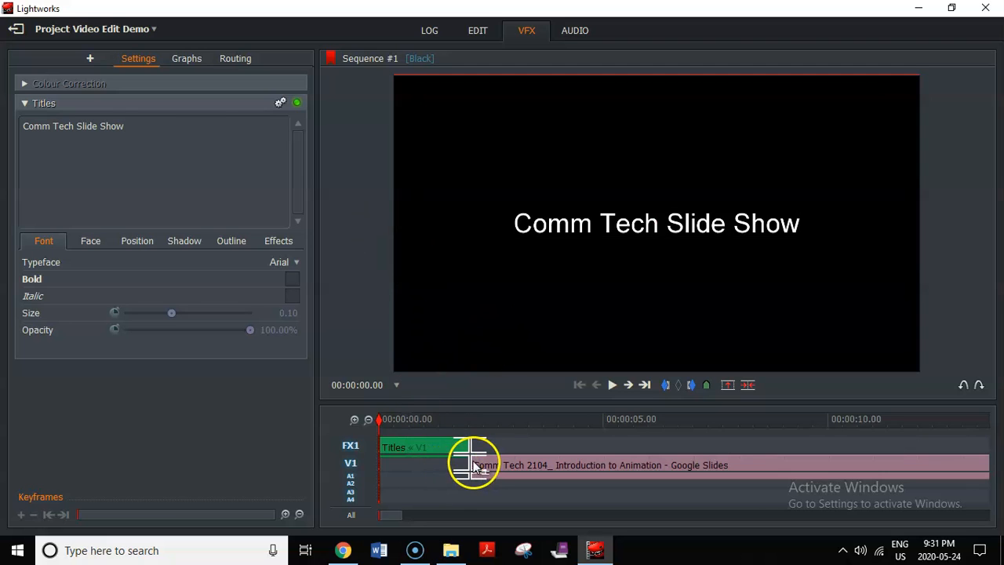
pyautogui.moveTo(381, 420)
pyautogui.mouseDown()
pyautogui.moveTo(475, 419)
pyautogui.moveTo(376, 419)
pyautogui.mouseUp()
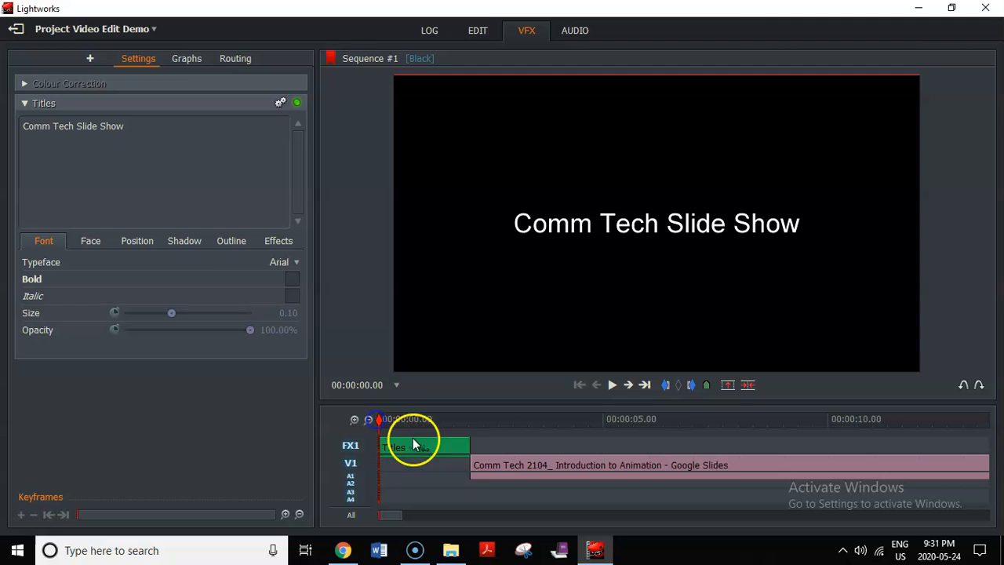
pyautogui.rightClick(473, 468)
pyautogui.click(489, 461)
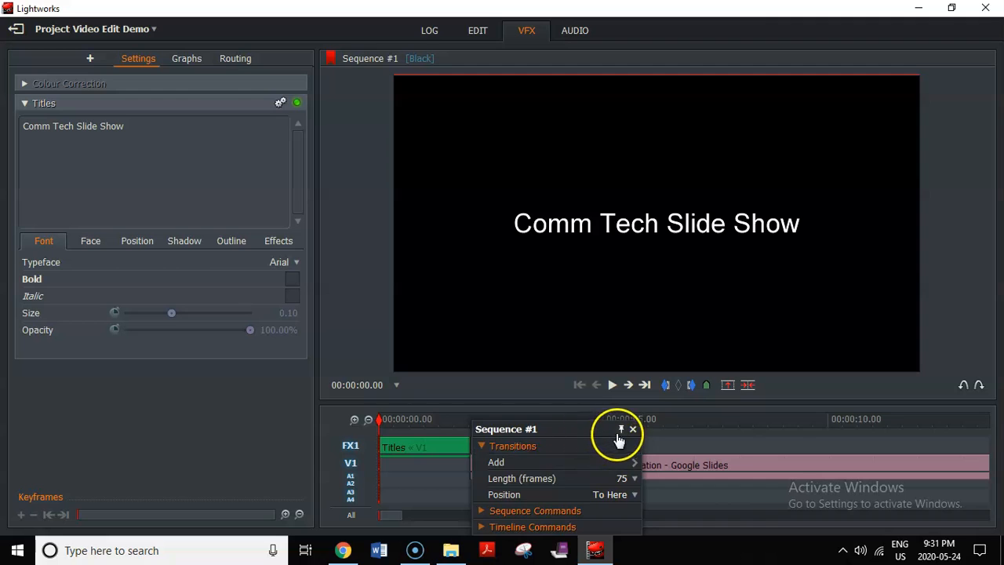
pyautogui.click(634, 431)
pyautogui.rightClick(486, 466)
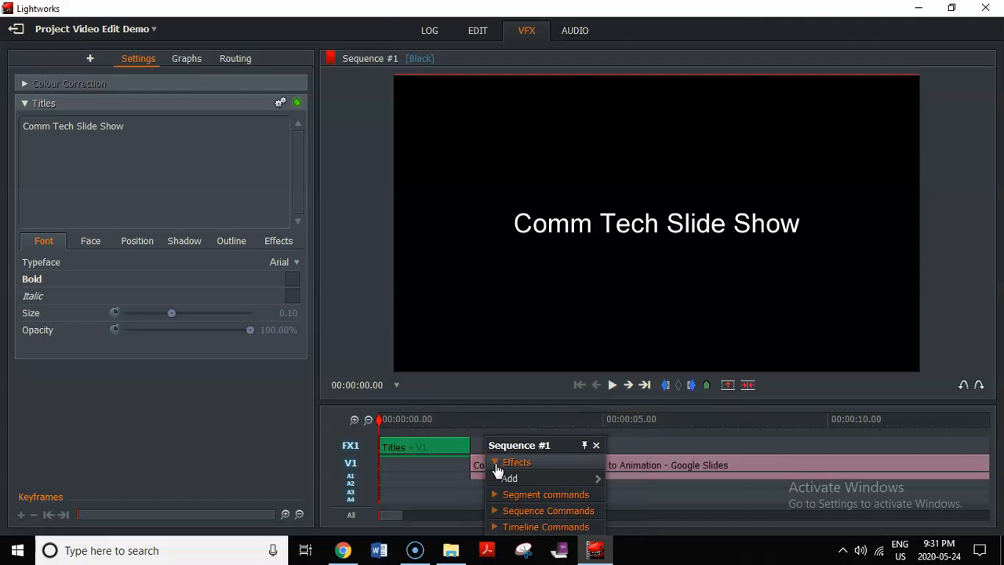
pyautogui.click(442, 477)
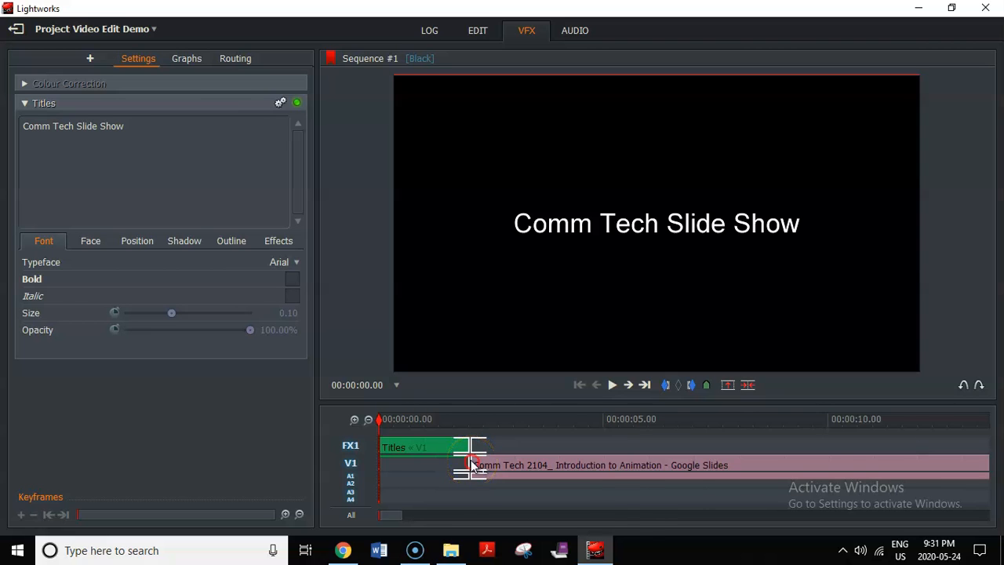
# Step: Add a 75-frame Dissolve transition at the junction between the title and the clip, with its position set to From Here
pyautogui.rightClick(472, 464)
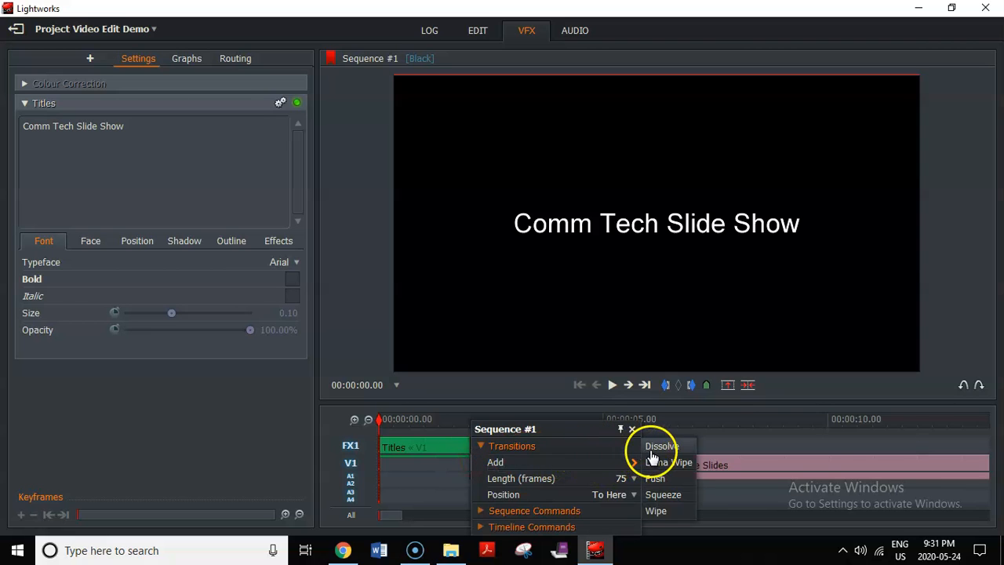
pyautogui.click(609, 502)
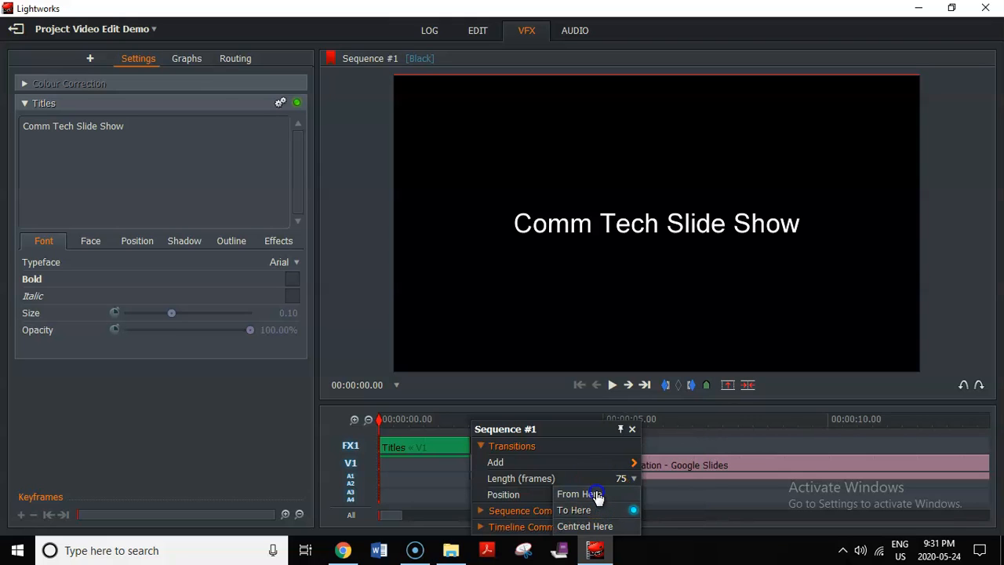
pyautogui.click(598, 495)
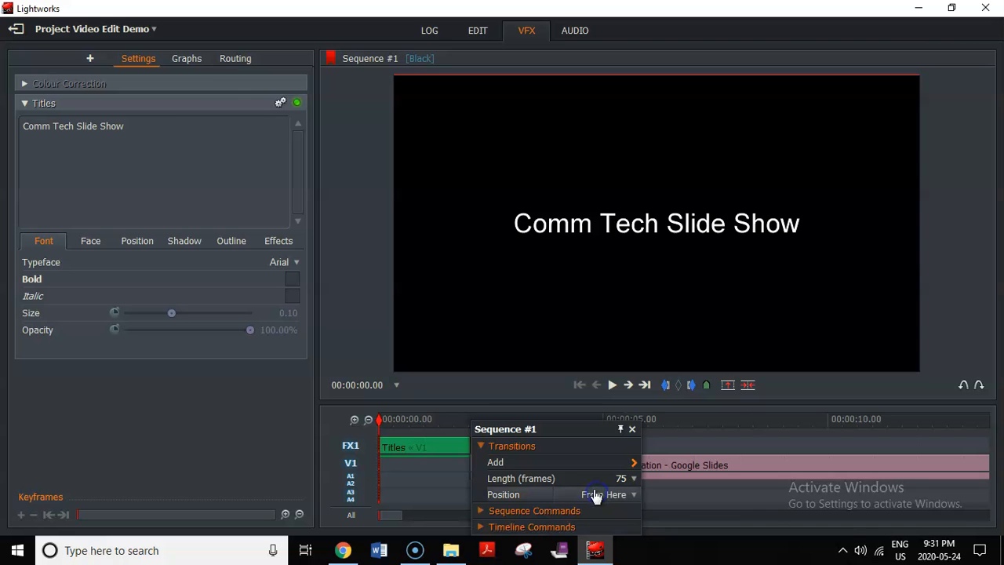
pyautogui.click(609, 464)
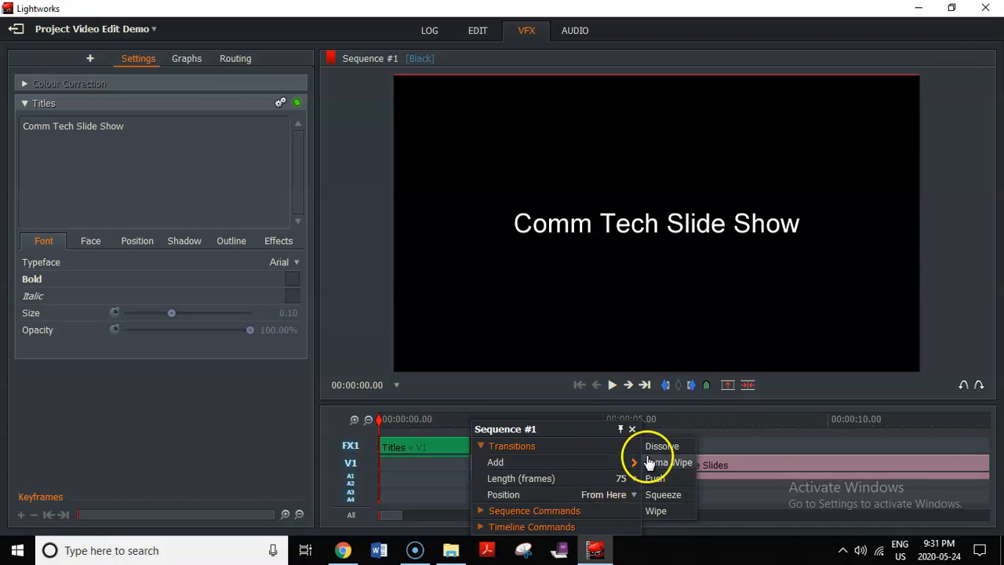
pyautogui.click(660, 446)
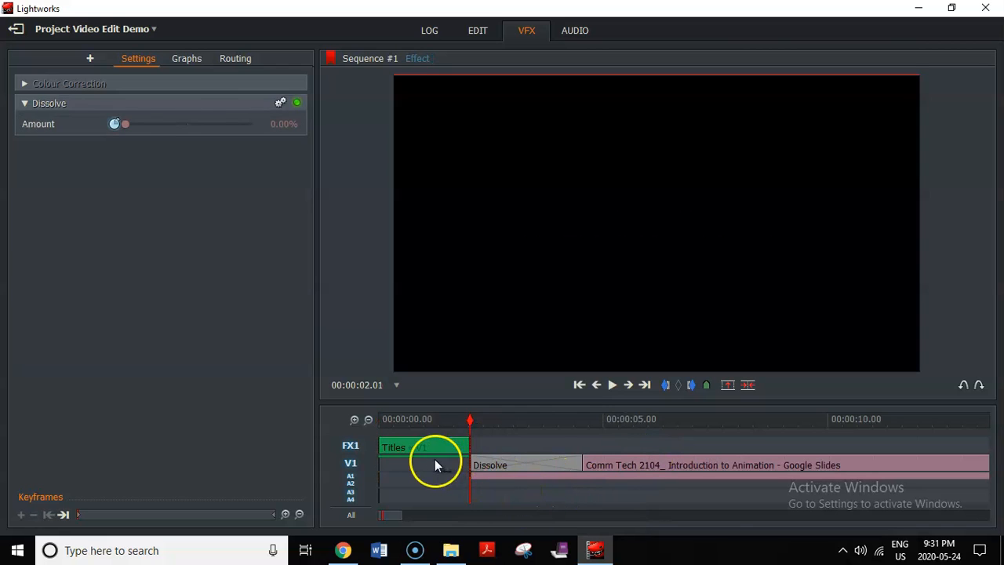
# Step: Add a 75-frame Dissolve transition at the end of the slides clip, with its position set to To Here
pyautogui.moveTo(470, 421); pyautogui.dragTo(950, 419)
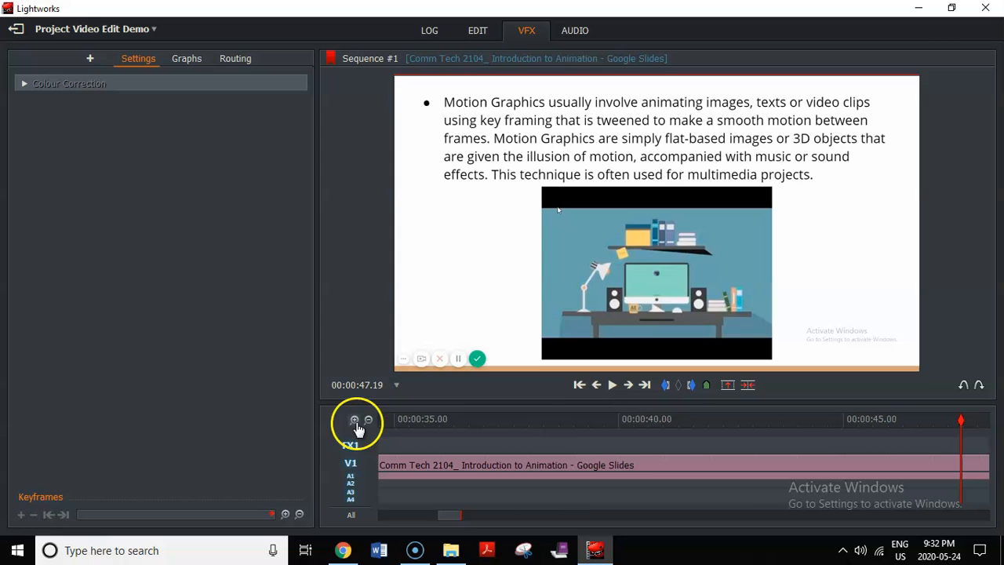
pyautogui.click(369, 422)
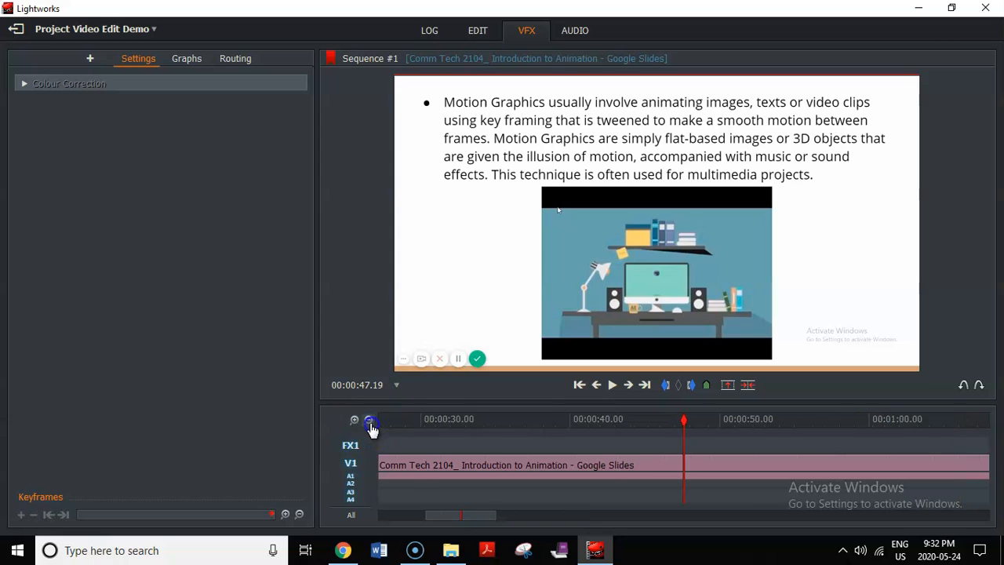
pyautogui.click(370, 422)
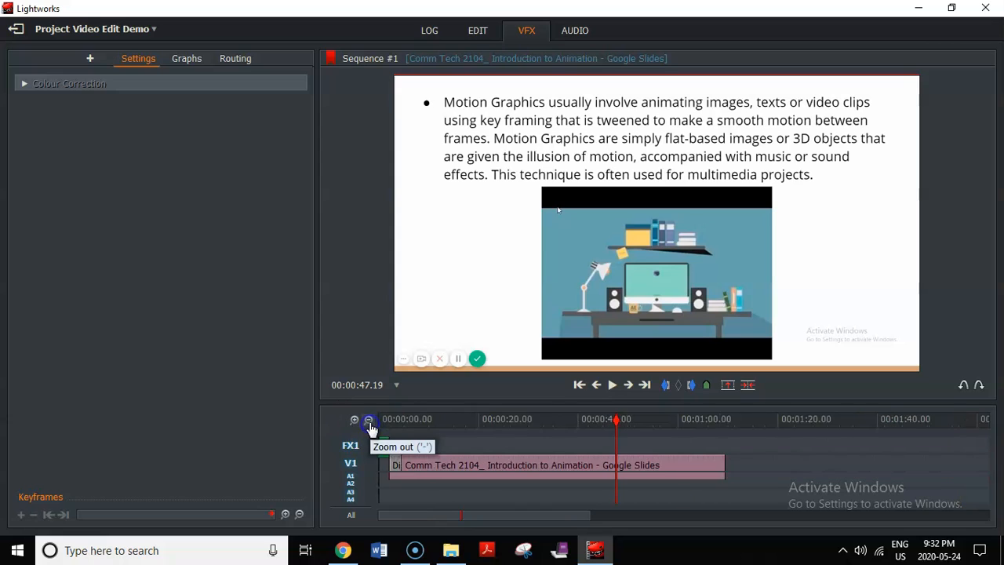
pyautogui.rightClick(724, 469)
pyautogui.moveTo(747, 463)
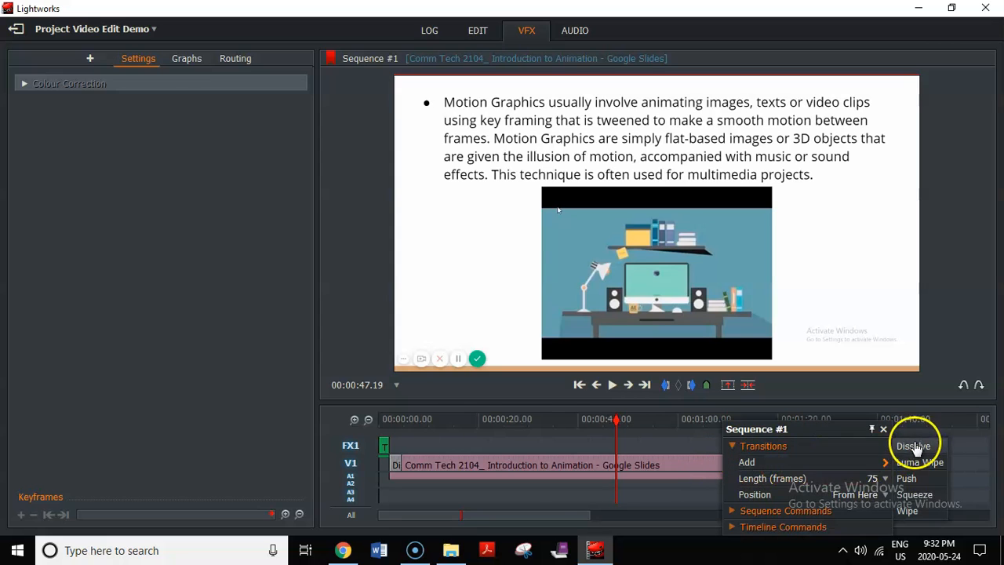
pyautogui.click(871, 495)
pyautogui.click(856, 512)
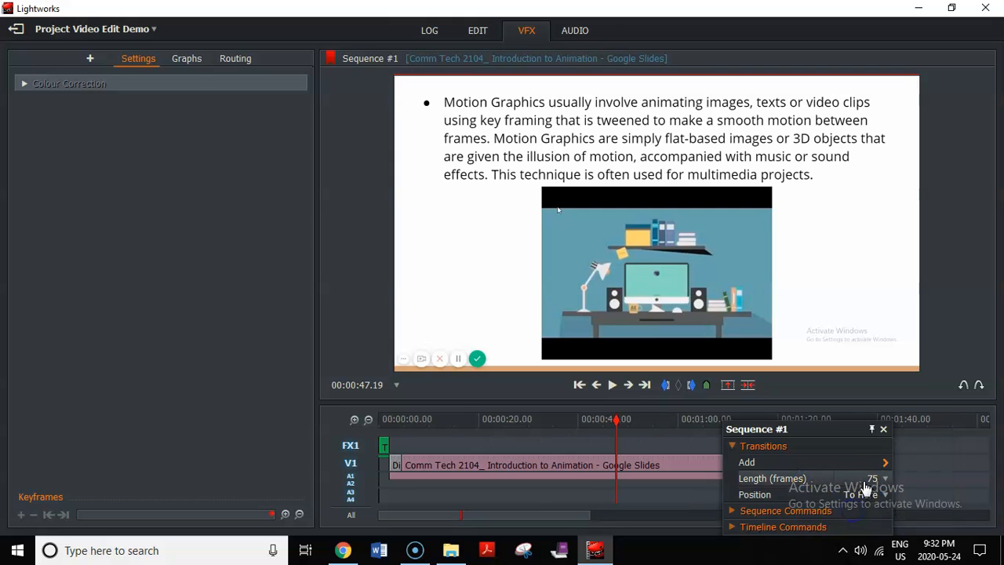
pyautogui.click(873, 481)
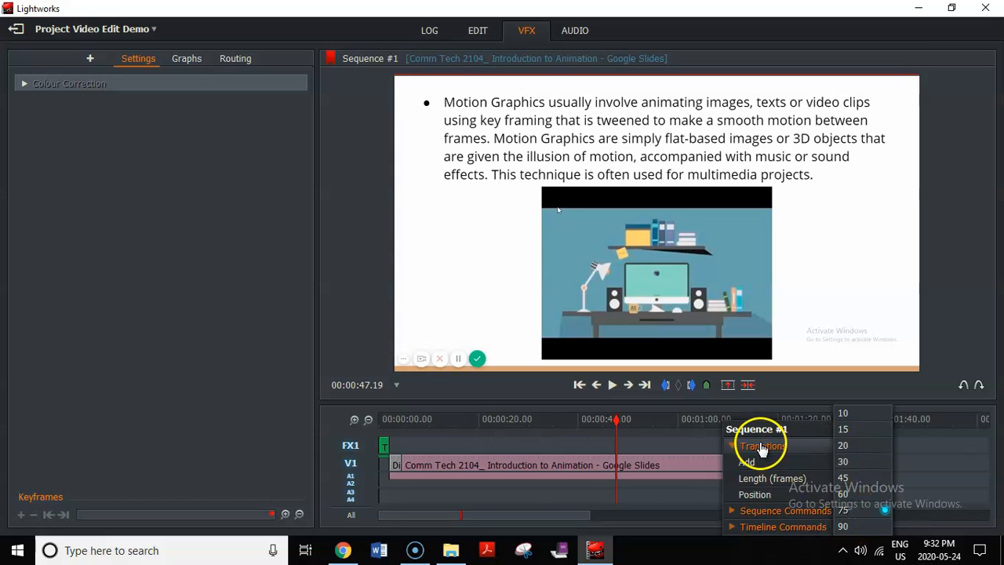
pyautogui.click(773, 463)
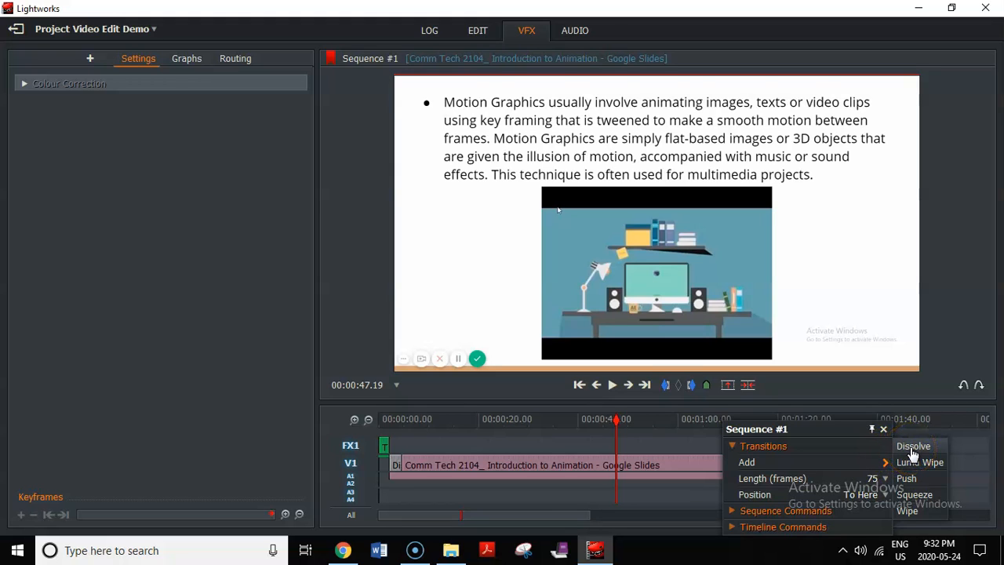
pyautogui.click(913, 449)
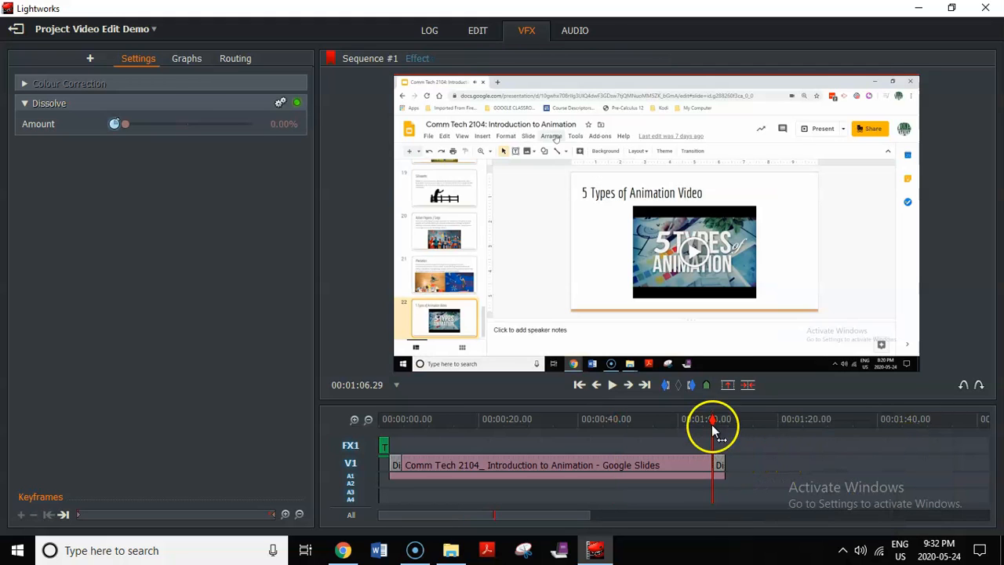
# Step: Play the sequence from the start through the opening dissolve, then play the closing dissolve to the end of the clip
pyautogui.moveTo(713, 419); pyautogui.dragTo(365, 427)
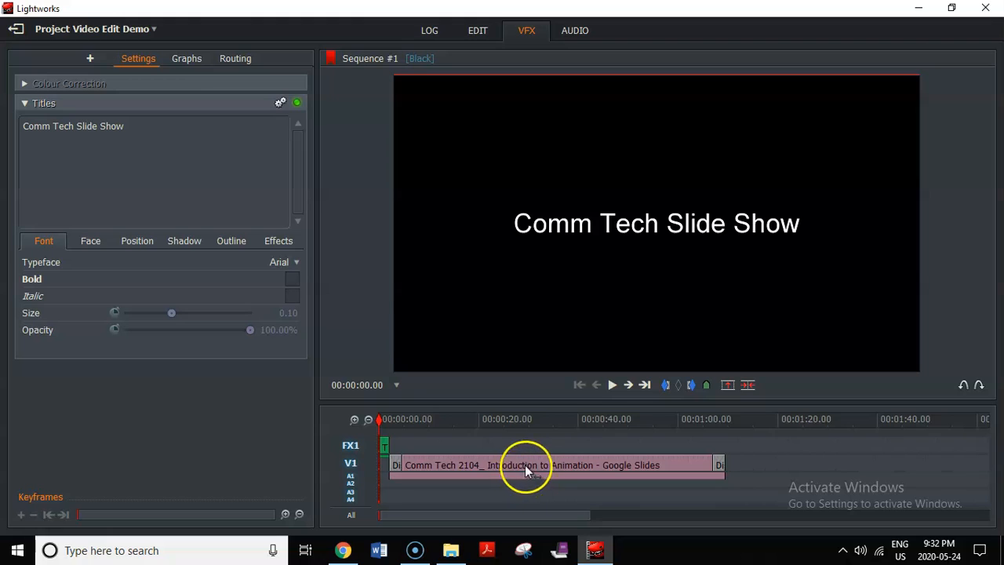
pyautogui.click(612, 385)
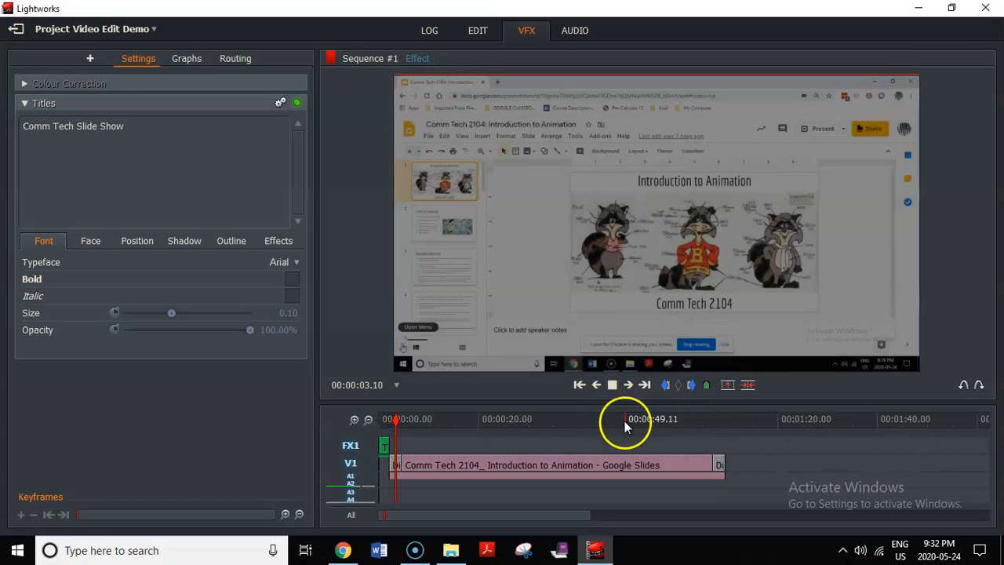
pyautogui.moveTo(400, 419); pyautogui.dragTo(709, 426)
pyautogui.click(621, 392)
pyautogui.click(616, 387)
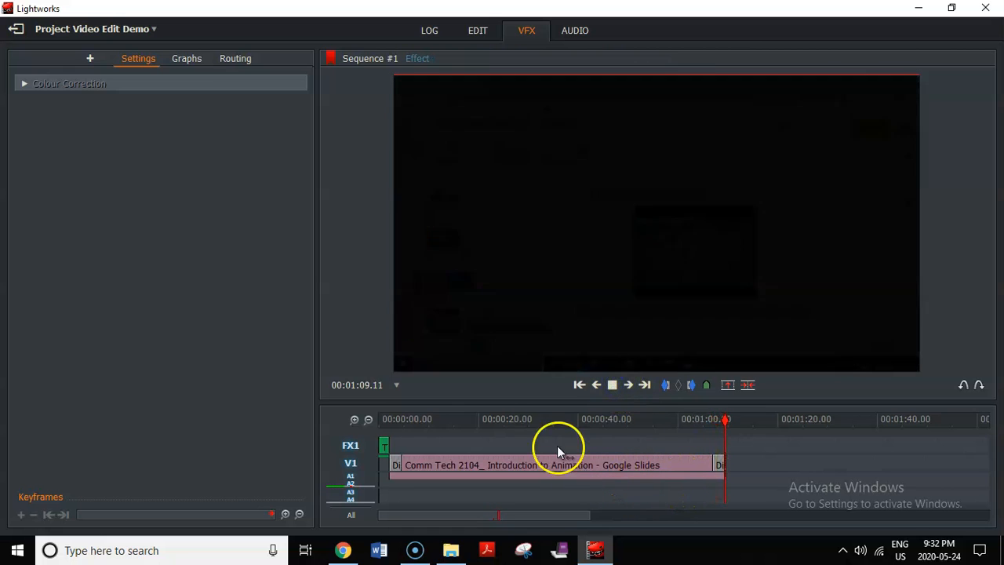
pyautogui.click(613, 385)
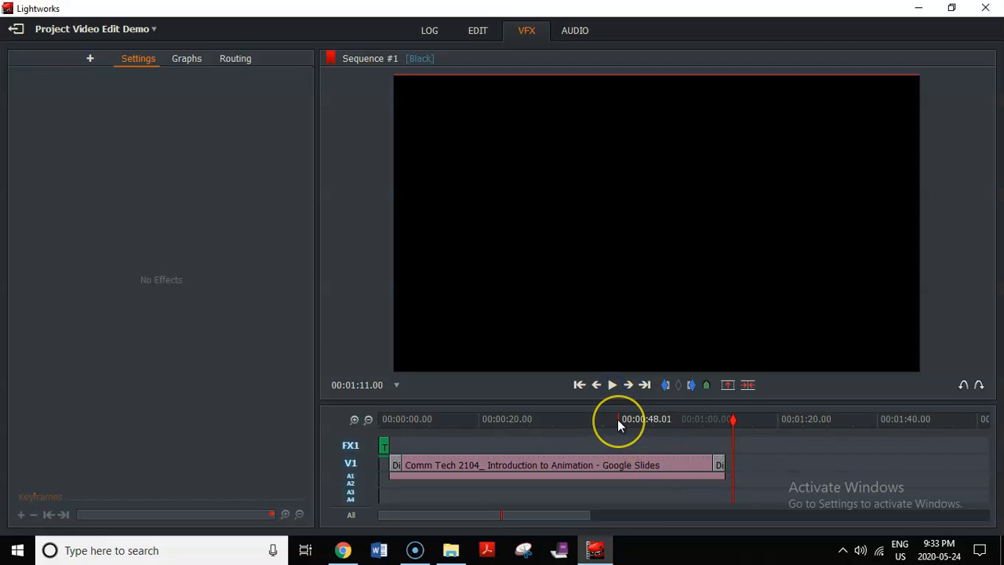
# Step: Set up a YouTube export of the sequence with the Desktop as the destination folder
pyautogui.rightClick(606, 241)
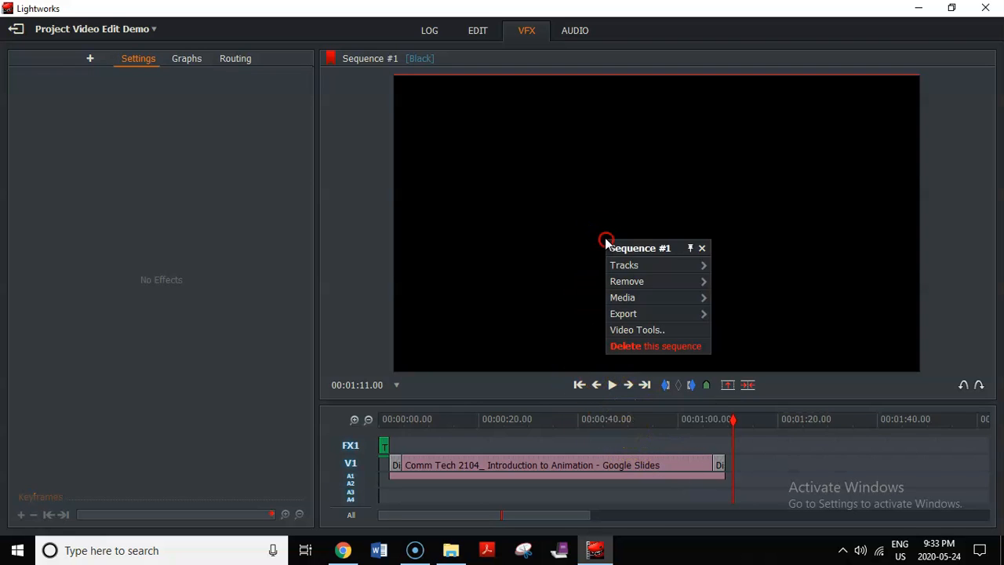
pyautogui.click(651, 314)
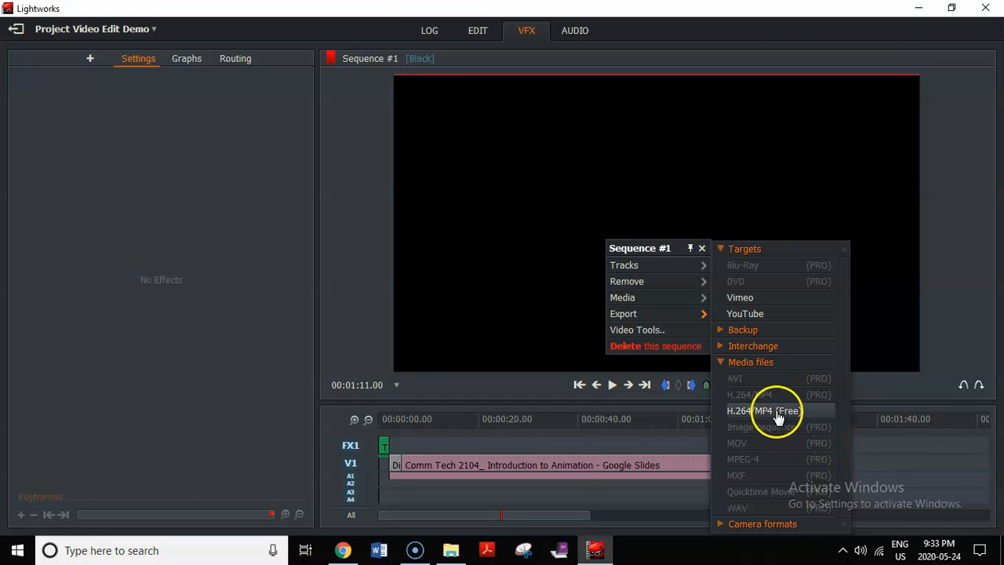
pyautogui.click(769, 317)
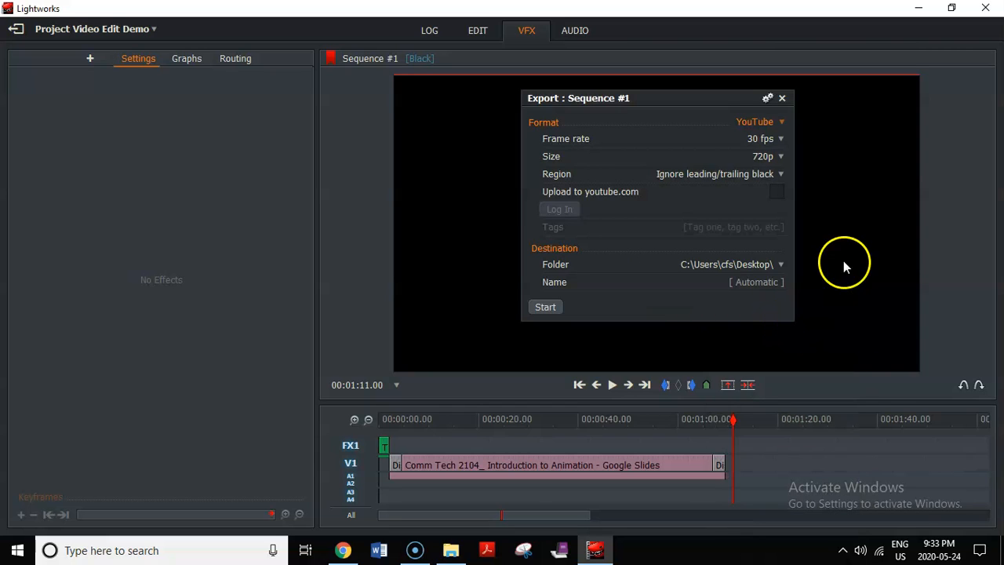
pyautogui.click(778, 268)
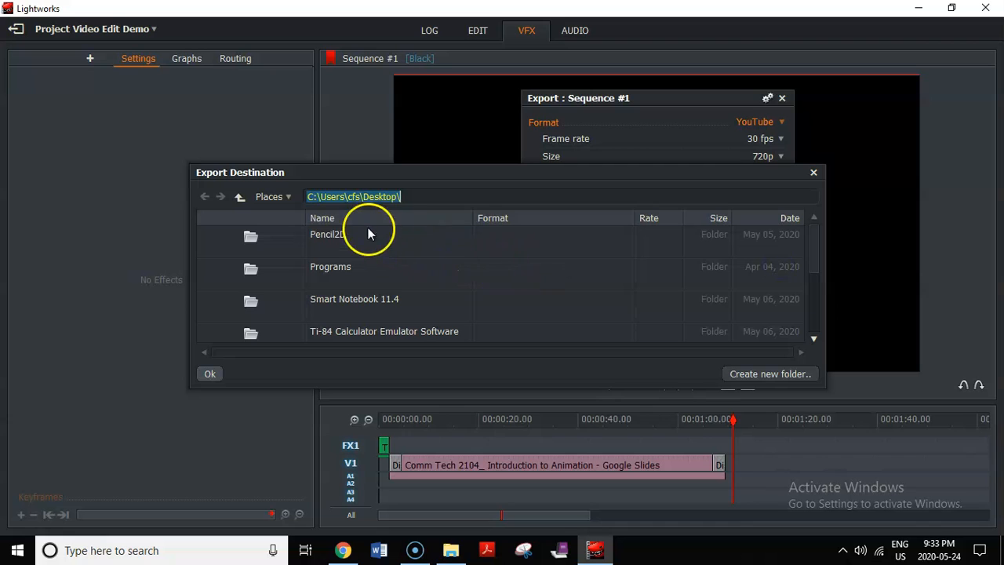
pyautogui.click(267, 198)
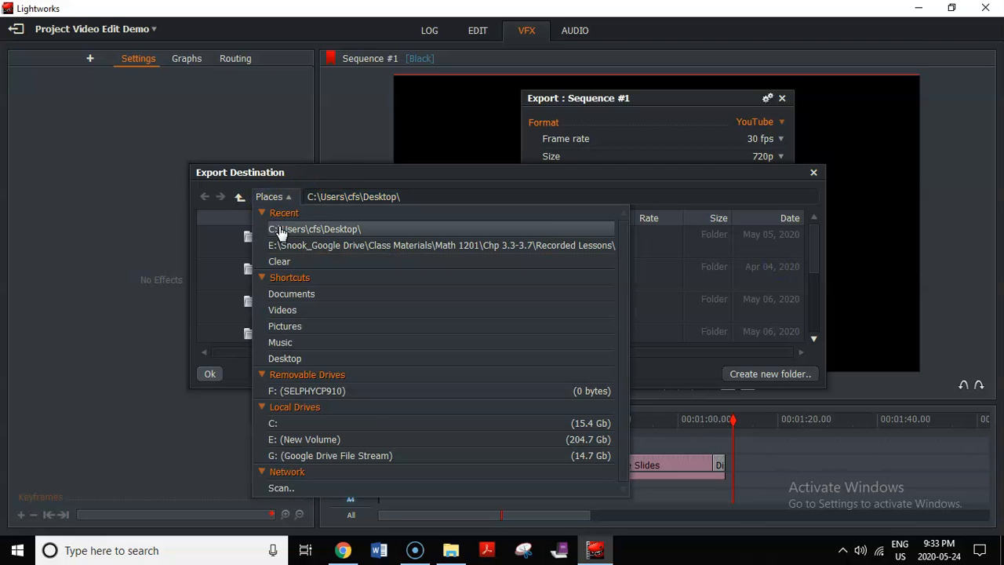
pyautogui.click(289, 358)
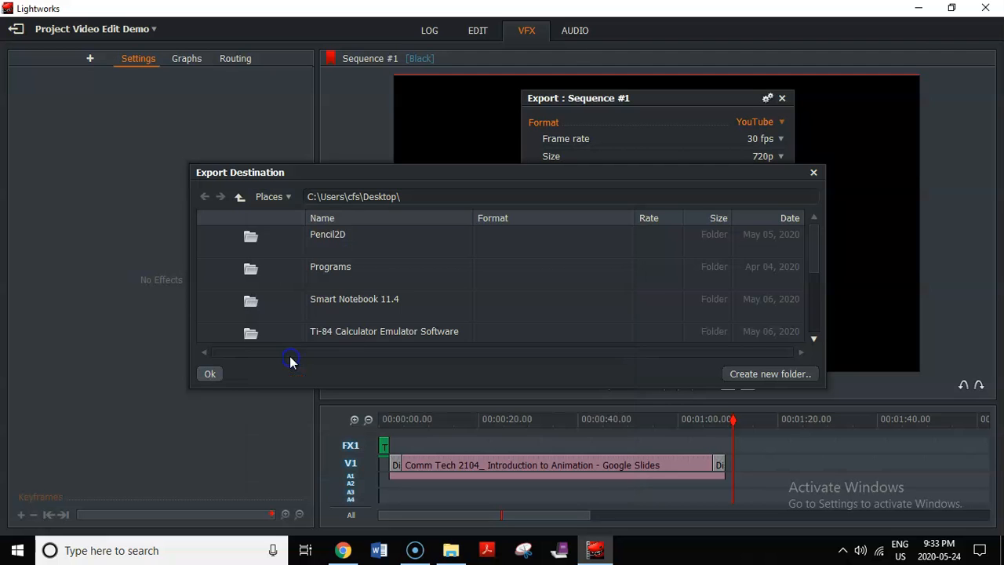
pyautogui.click(209, 374)
# Step: Name the exported file "Video Edit Demo" and start the export
pyautogui.click(741, 282)
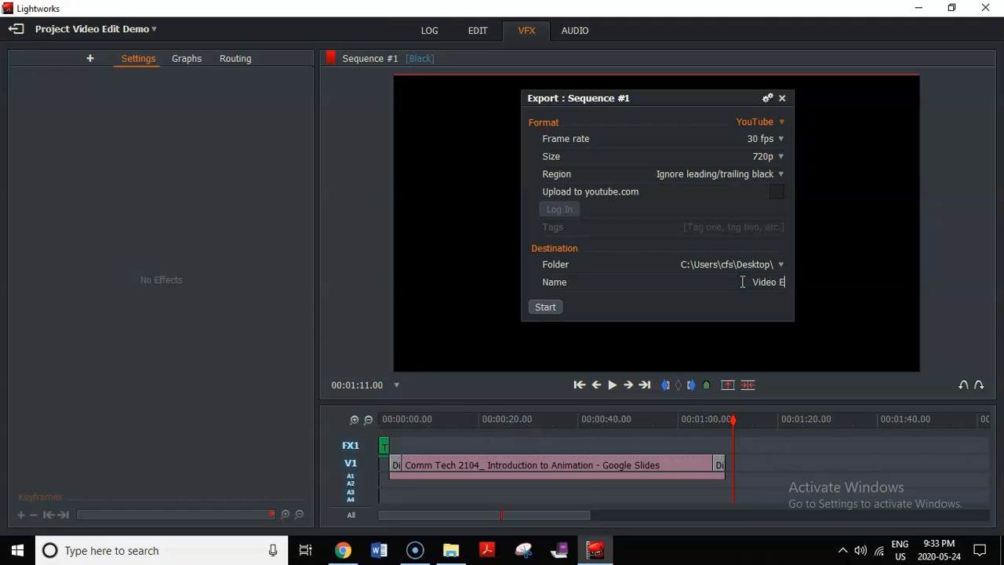
pyautogui.write('Video Edit Tesdt')
pyautogui.press('BackSpace')
pyautogui.press('BackSpace')
pyautogui.write('t')
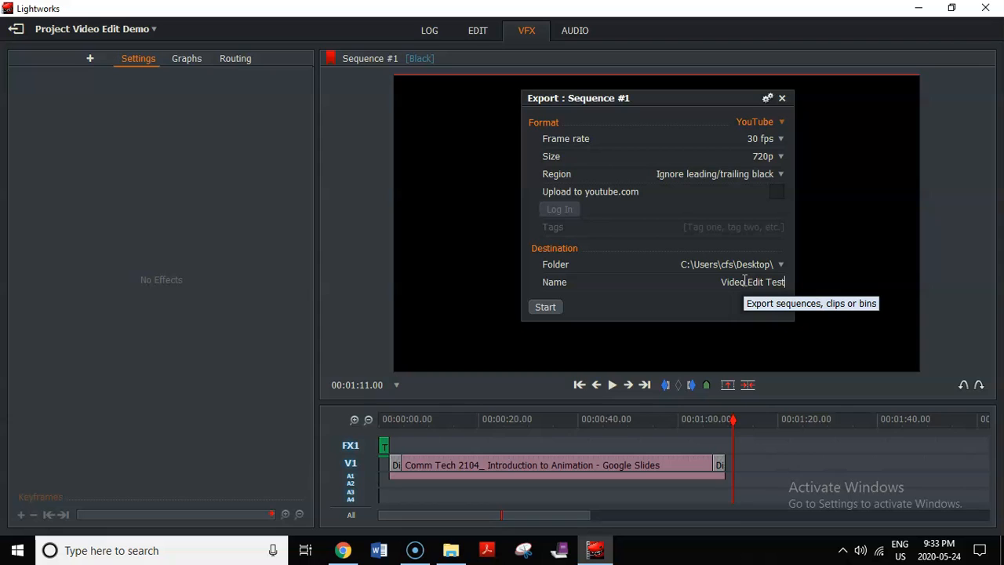
pyautogui.click(767, 284)
pyautogui.press('BackSpace')
pyautogui.write('Demo')
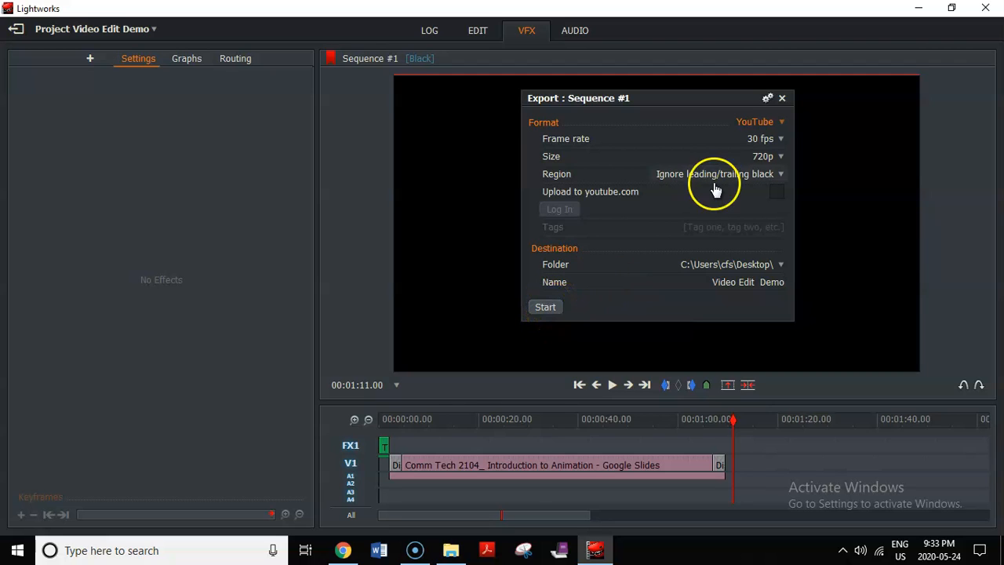
pyautogui.click(545, 308)
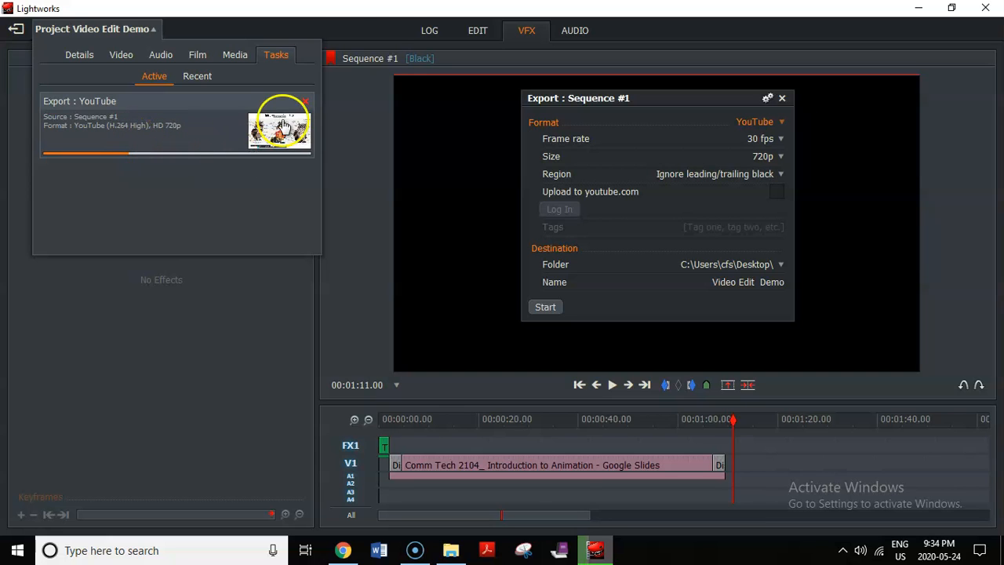
# Step: Minimize Lightworks and move the Comm Tech 2104 .mp4.lvix file next to the original recording on the desktop
pyautogui.click(922, 9)
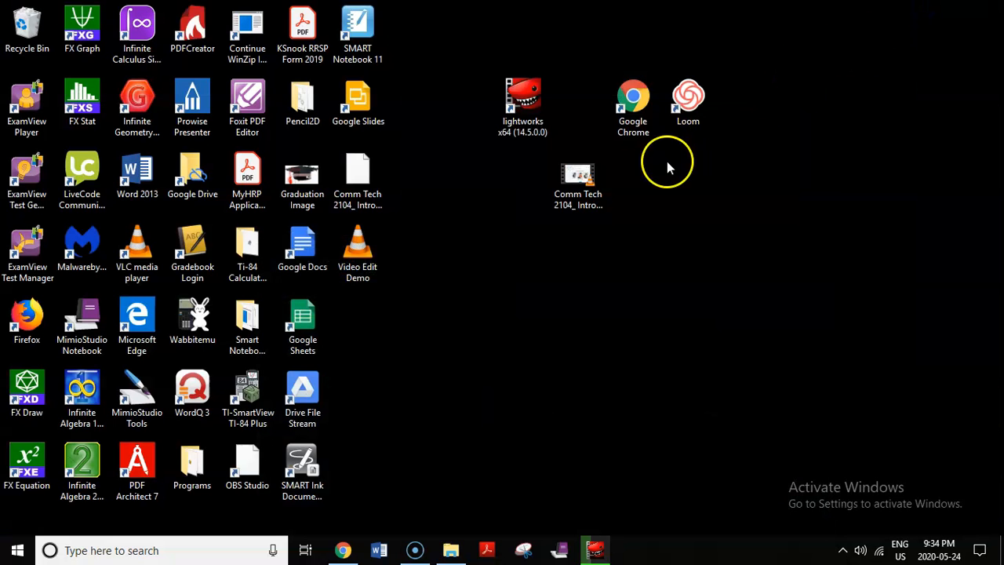
pyautogui.moveTo(357, 179); pyautogui.dragTo(659, 179)
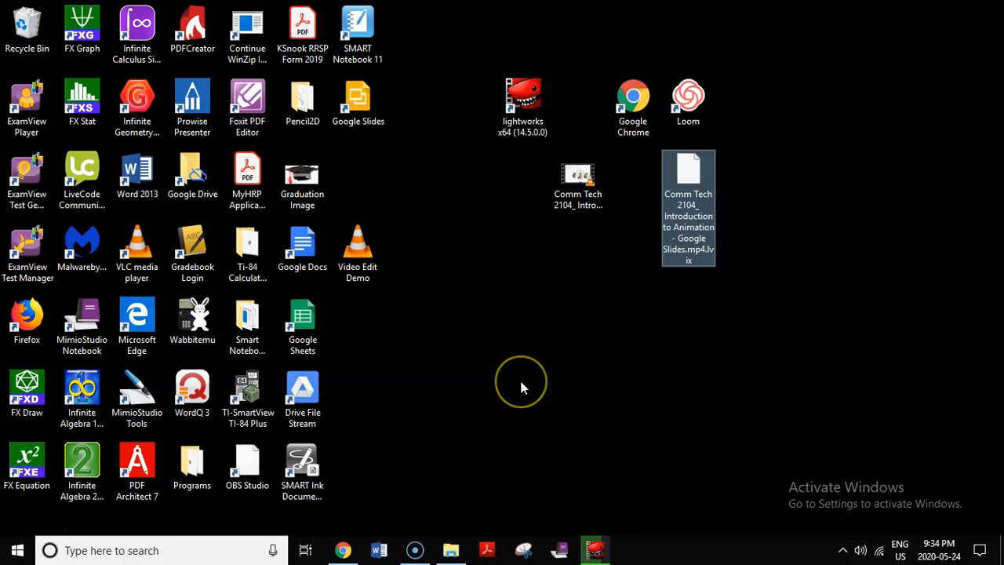
# Step: Switch to YouTube in Chrome and start a new video upload
pyautogui.moveTo(347, 549)
pyautogui.click(343, 552)
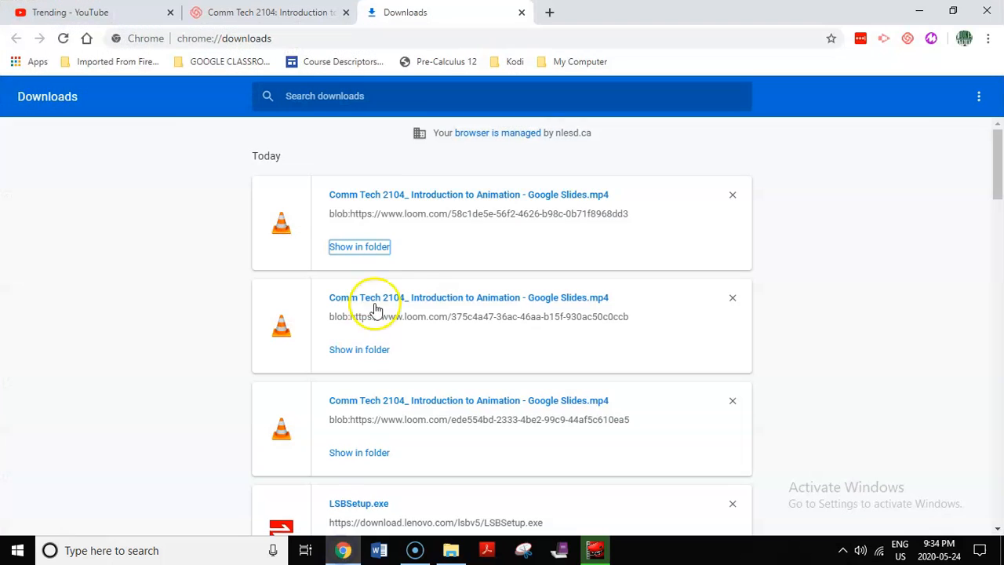
pyautogui.click(78, 9)
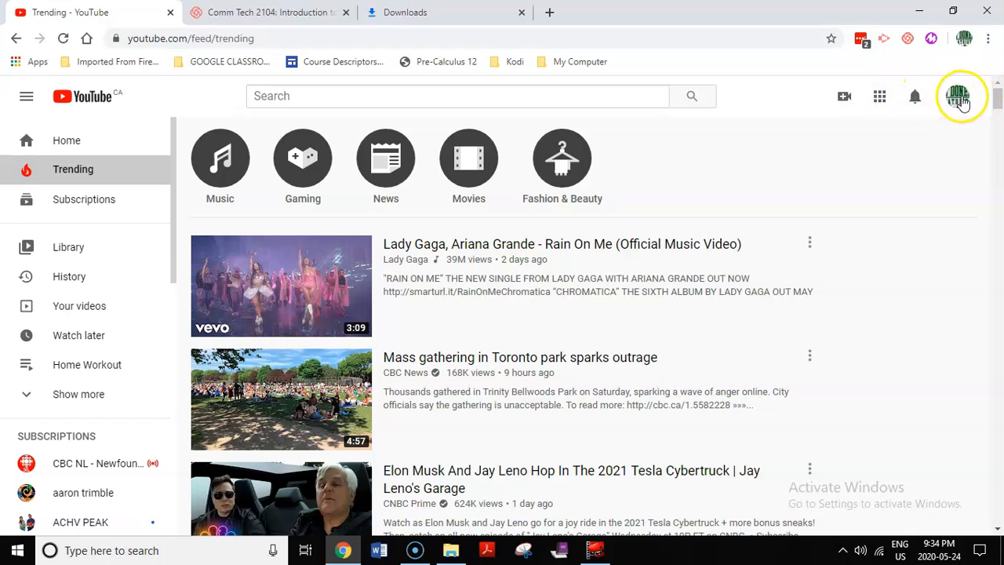
pyautogui.click(844, 101)
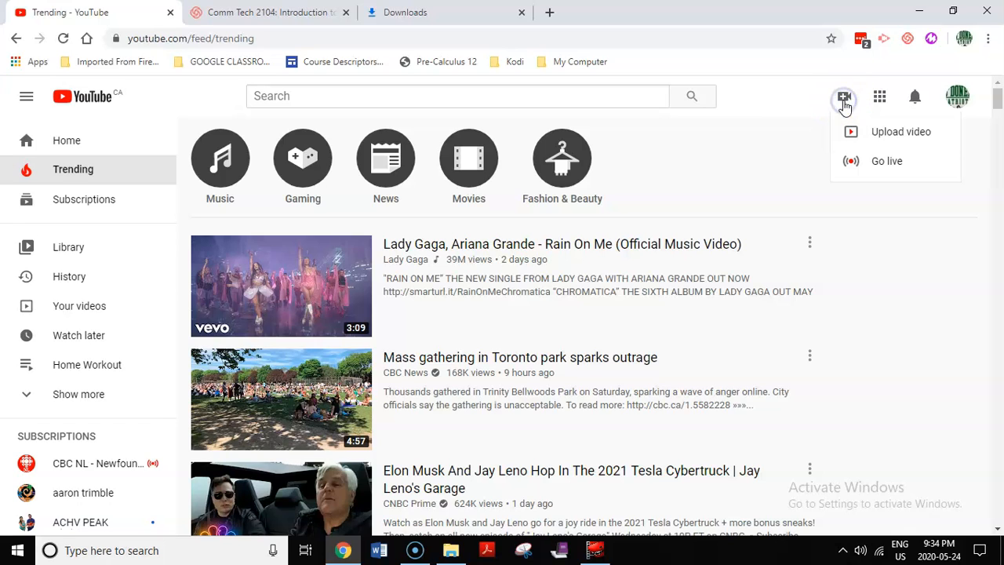
pyautogui.click(892, 134)
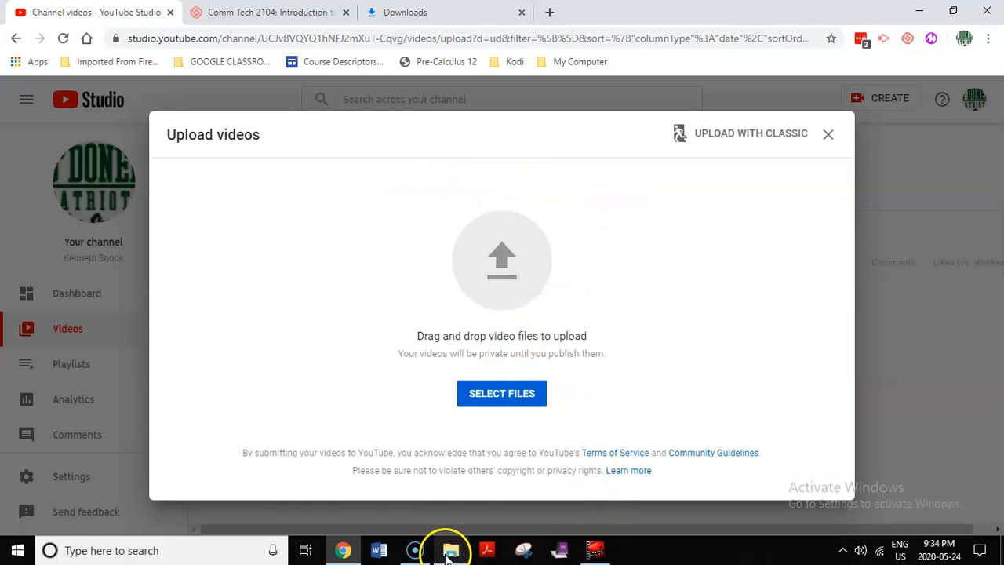
# Step: Choose the Video Edit Demo file from the Desktop folder as the video to upload
pyautogui.click(515, 395)
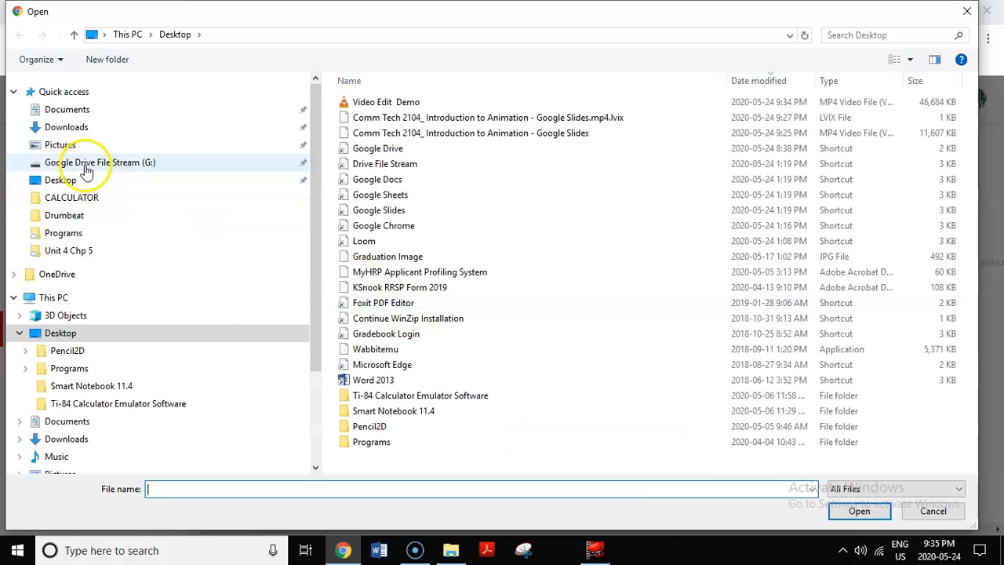
pyautogui.click(76, 181)
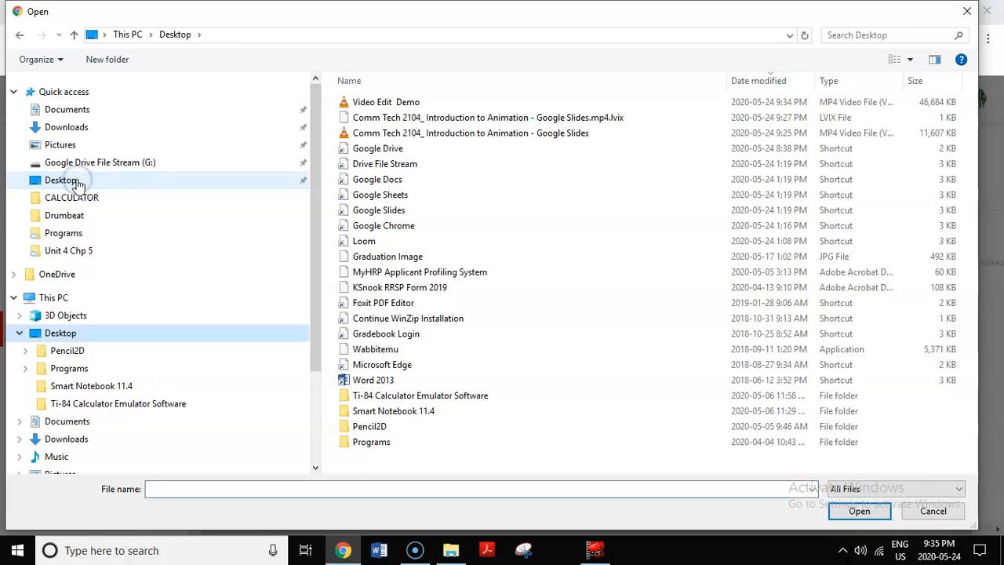
pyautogui.click(757, 85)
pyautogui.click(757, 85)
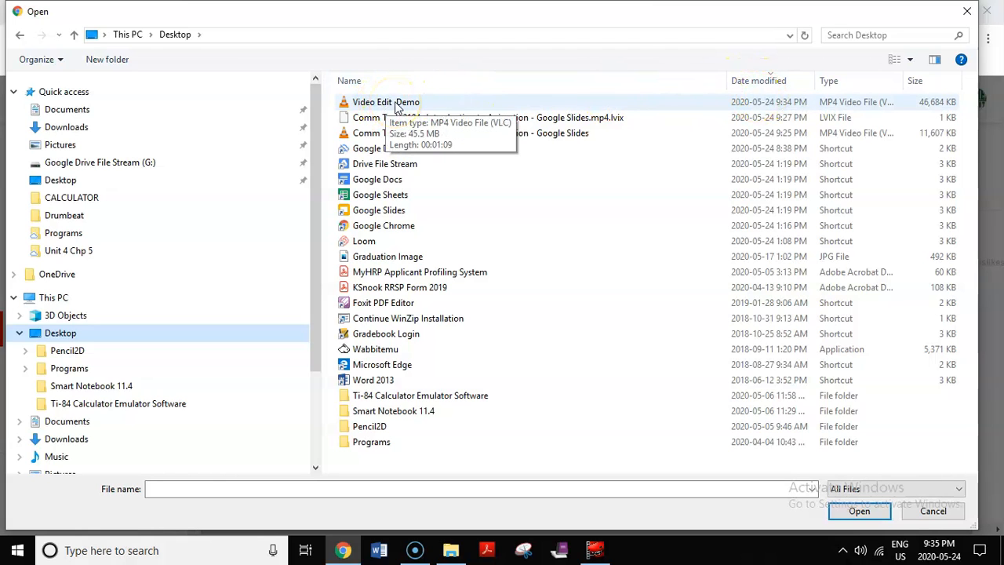
pyautogui.doubleClick(397, 102)
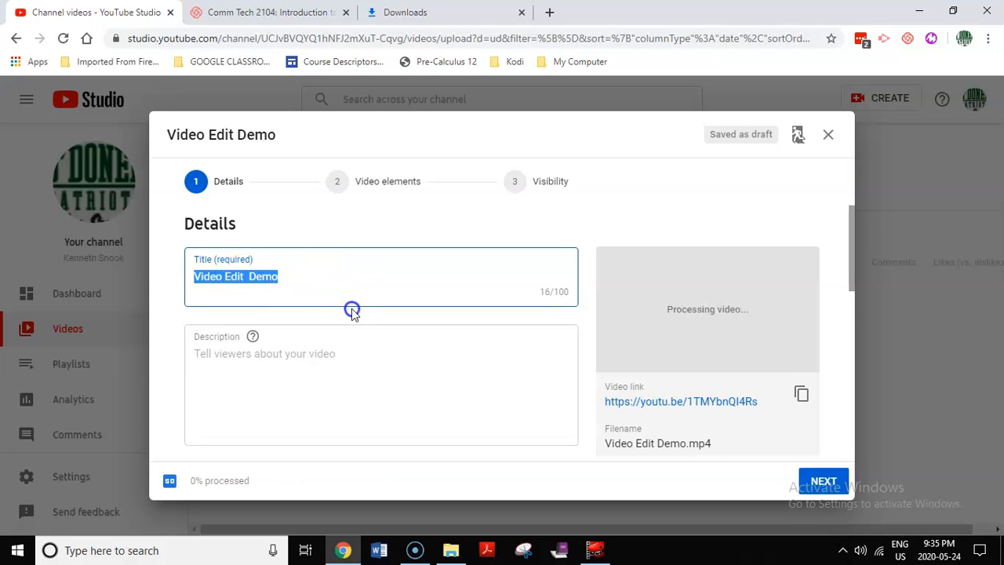
# Step: Keep the title Video Edit Demo and declare the video's audience as made for kids
pyautogui.scroll(-5, 345, 306)
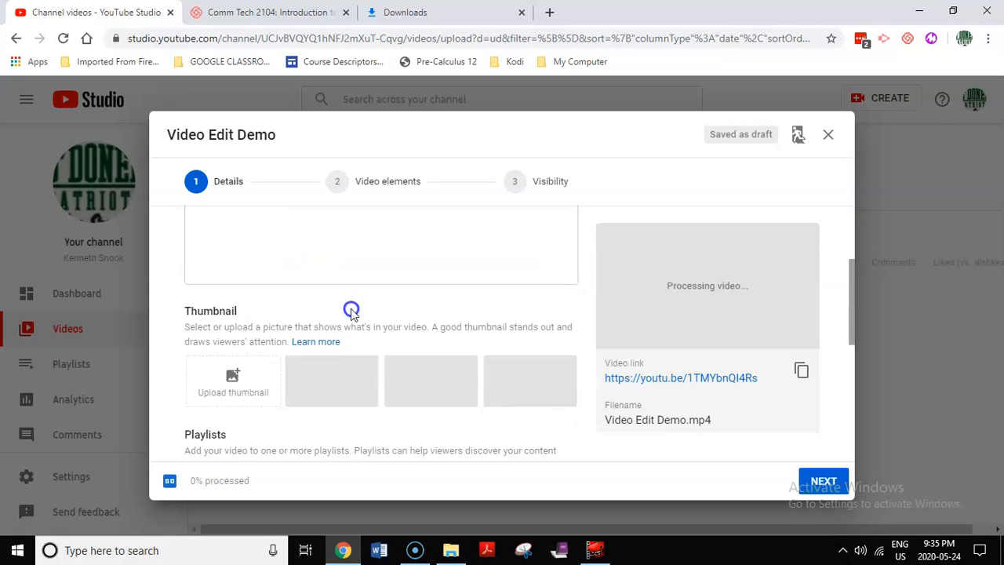
pyautogui.click(813, 480)
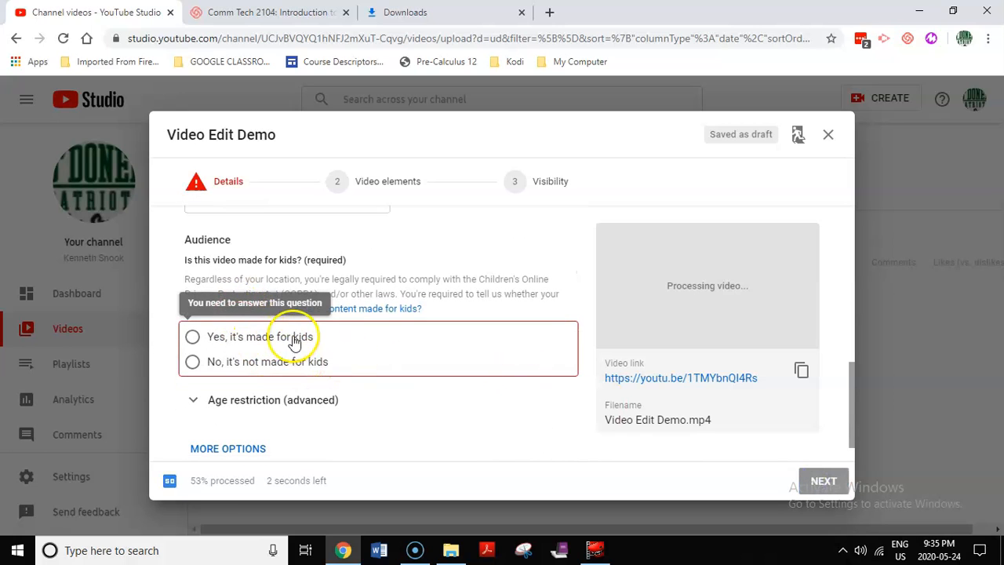
pyautogui.click(192, 337)
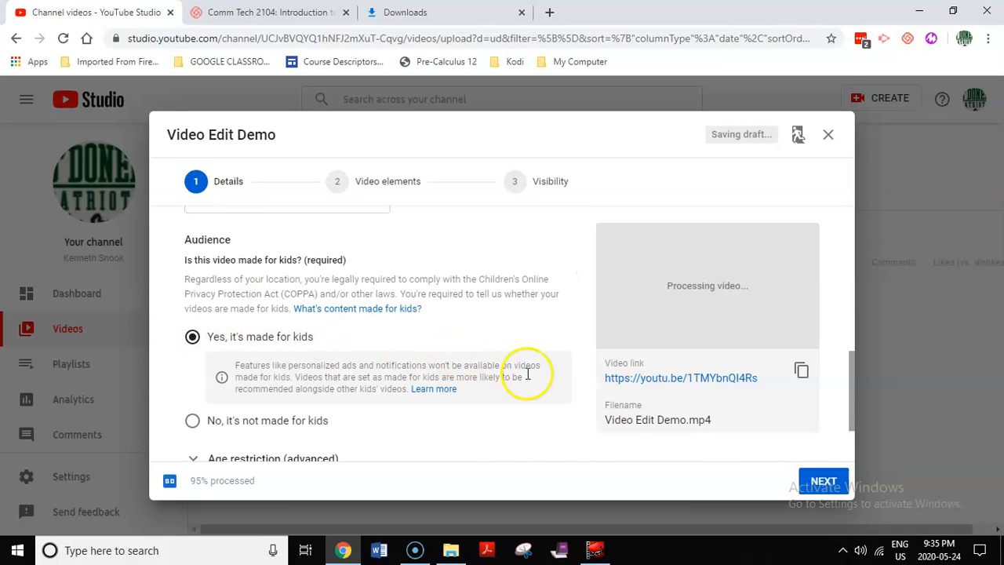
# Step: Continue past the details and video elements stages, set the video's visibility to Public, and publish it
pyautogui.scroll(-2, 657, 408)
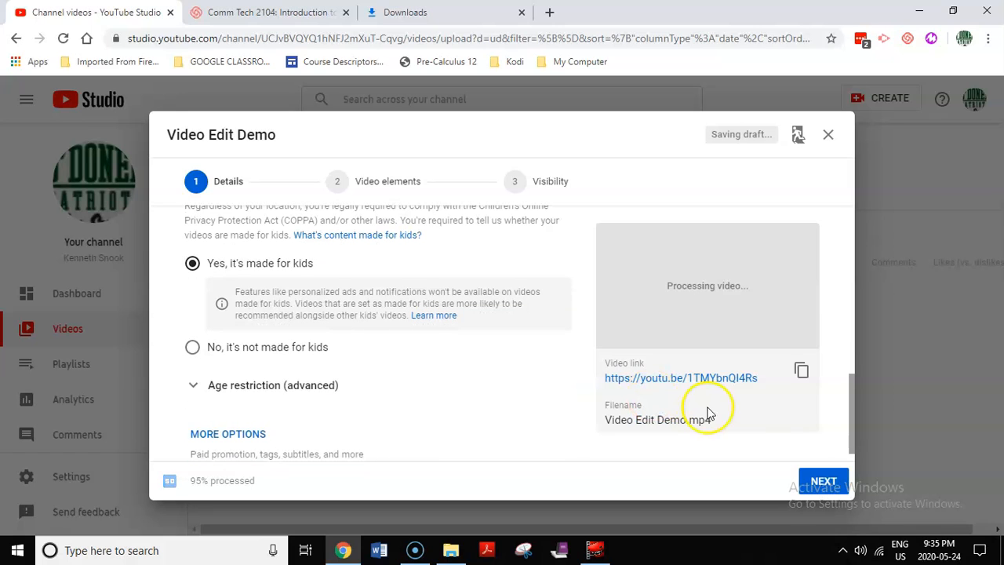
pyautogui.click(824, 482)
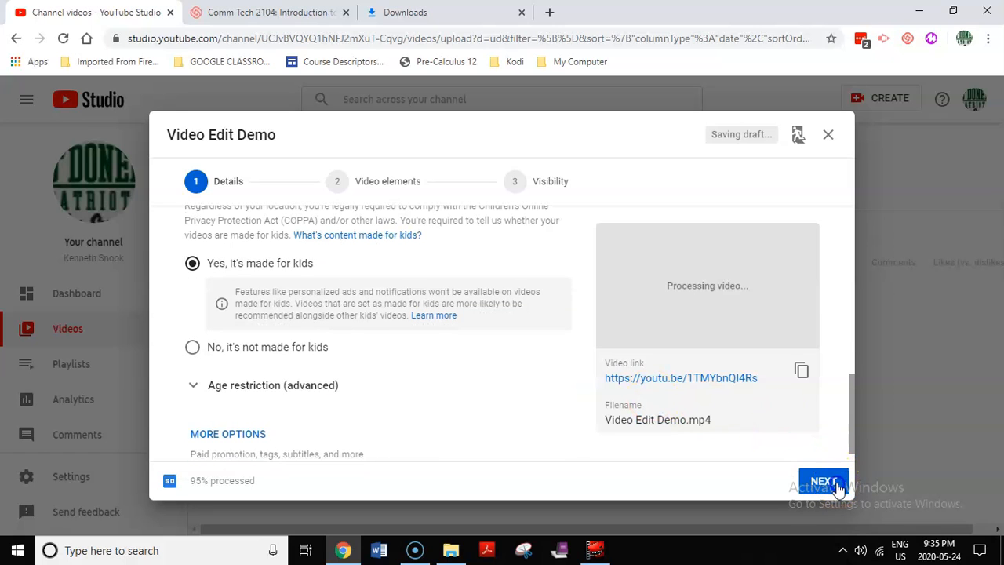
pyautogui.click(822, 482)
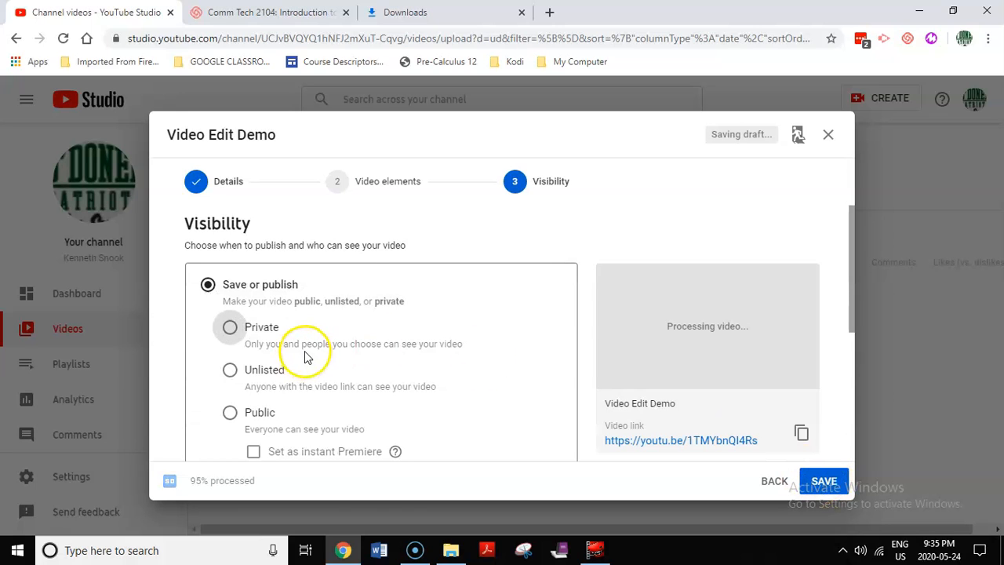
pyautogui.scroll(-1, 303, 354)
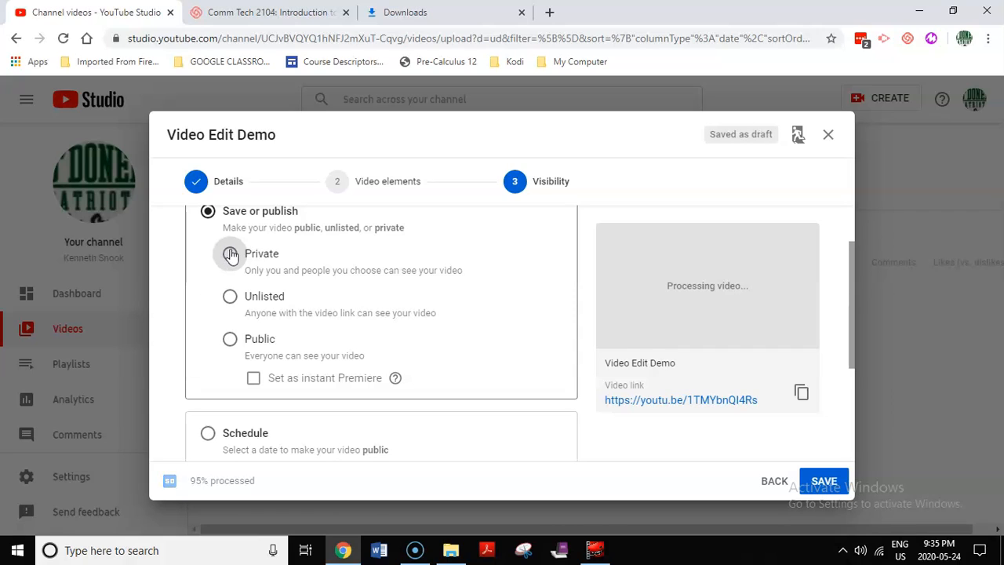
pyautogui.click(266, 302)
pyautogui.click(256, 339)
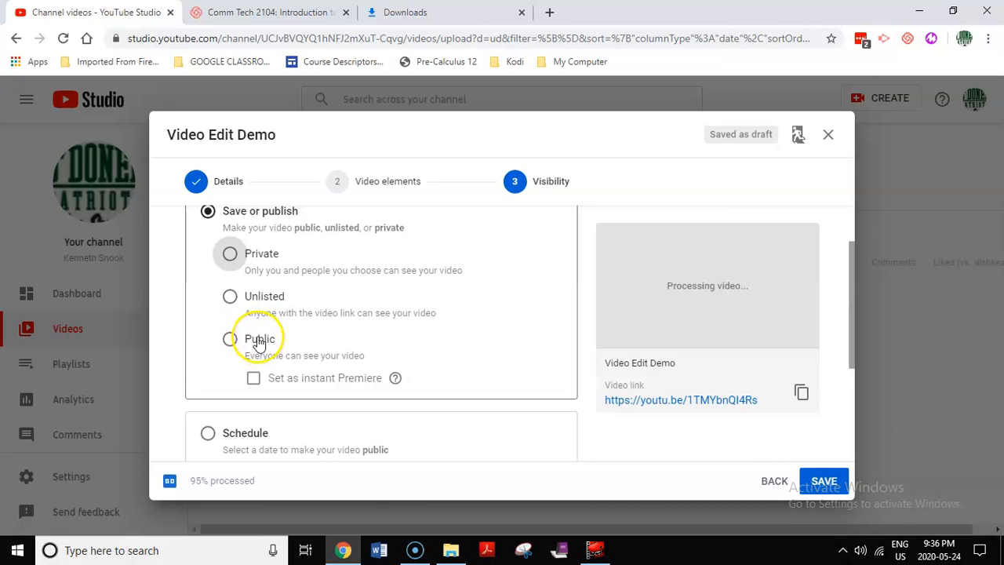
pyautogui.click(254, 339)
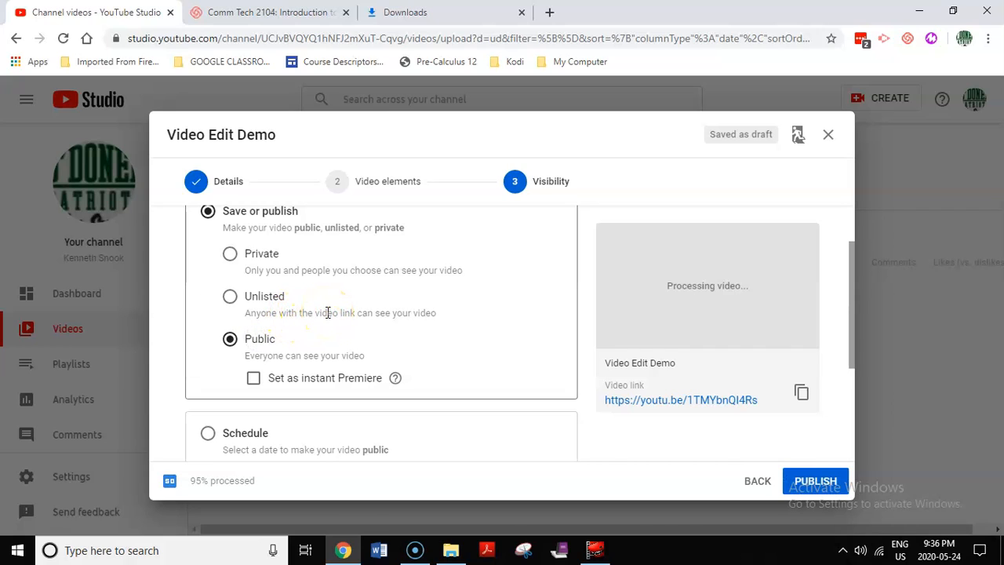
pyautogui.click(819, 479)
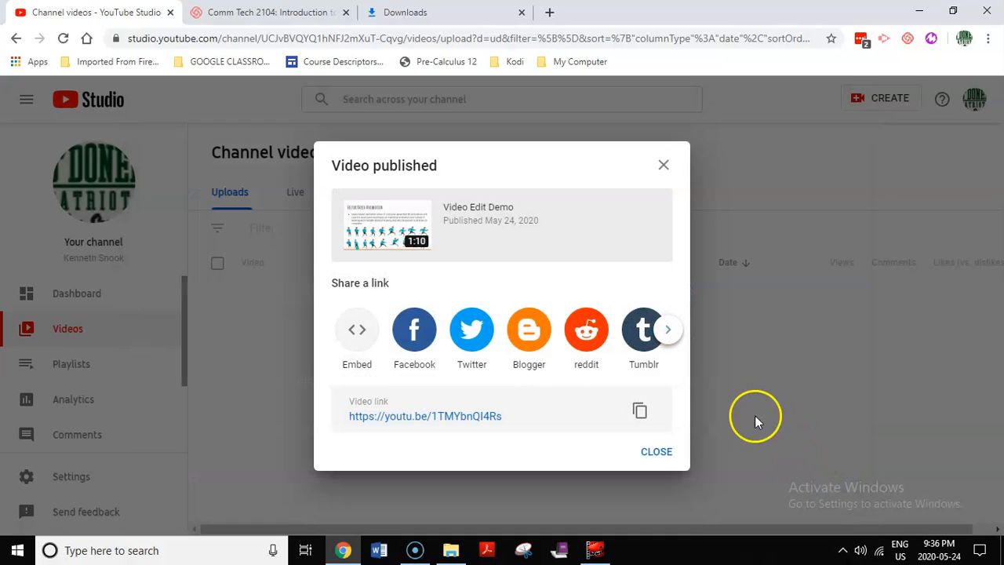
# Step: Copy the published video's link to the clipboard and close the sharing dialog
pyautogui.click(642, 412)
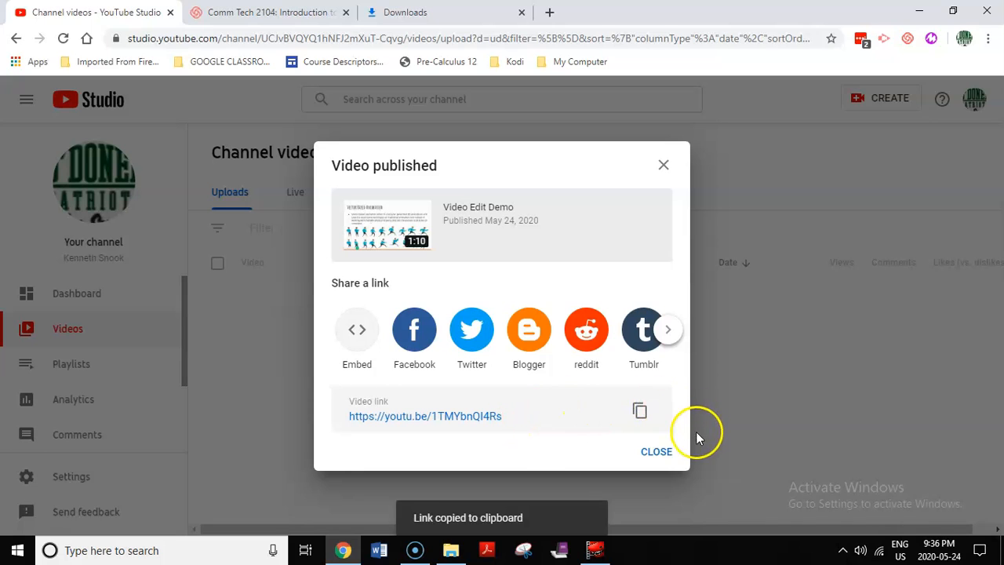
pyautogui.click(656, 454)
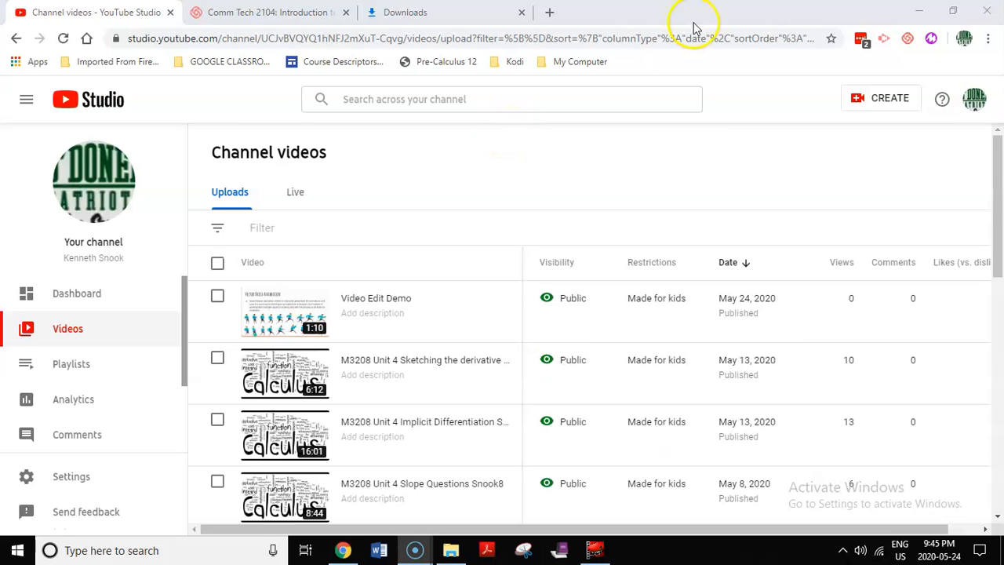
# Step: Examine the visibility choices and available actions for Video Edit Demo in the channel's video list, such as downloading or viewing on YouTube
pyautogui.click(583, 303)
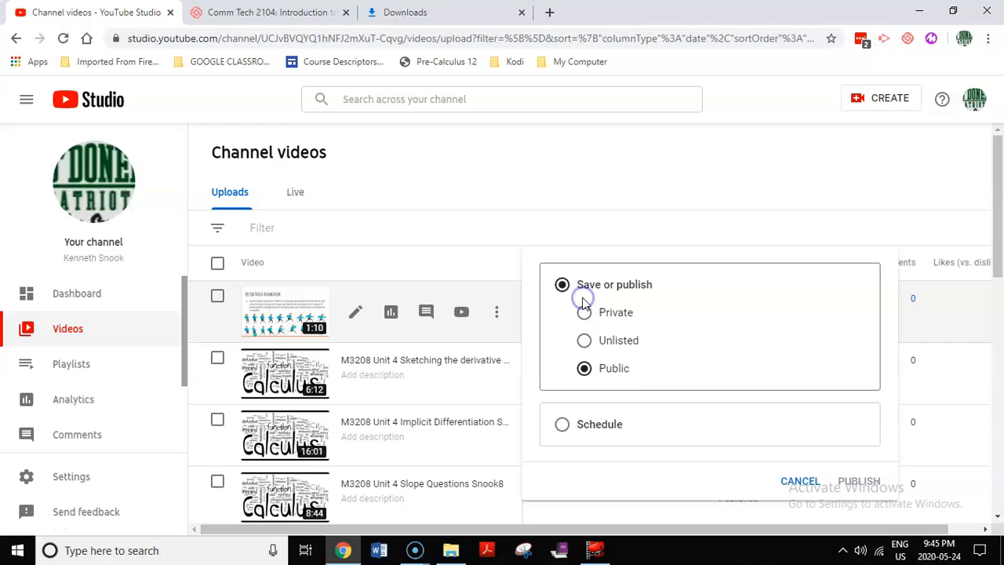
pyautogui.click(614, 370)
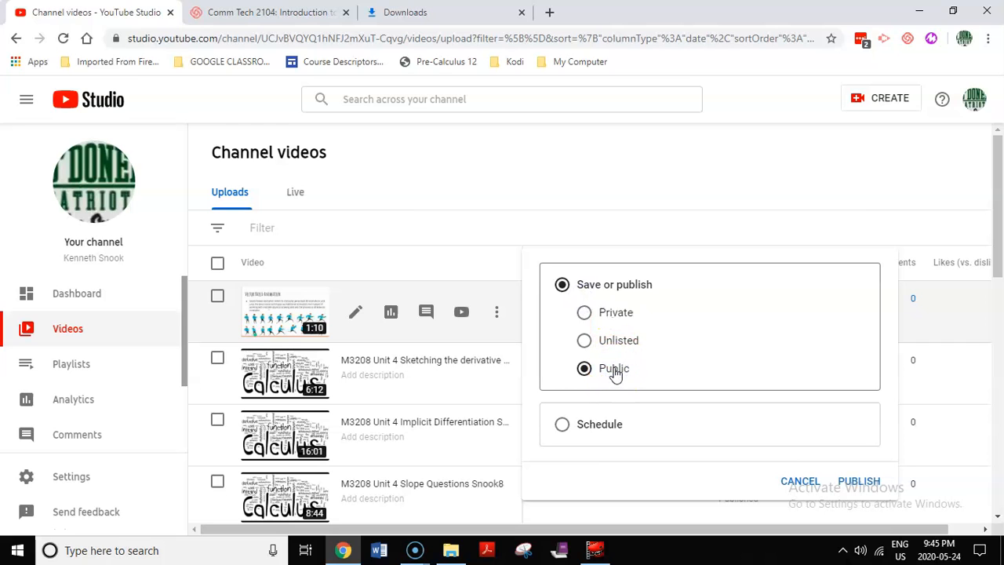
pyautogui.click(495, 311)
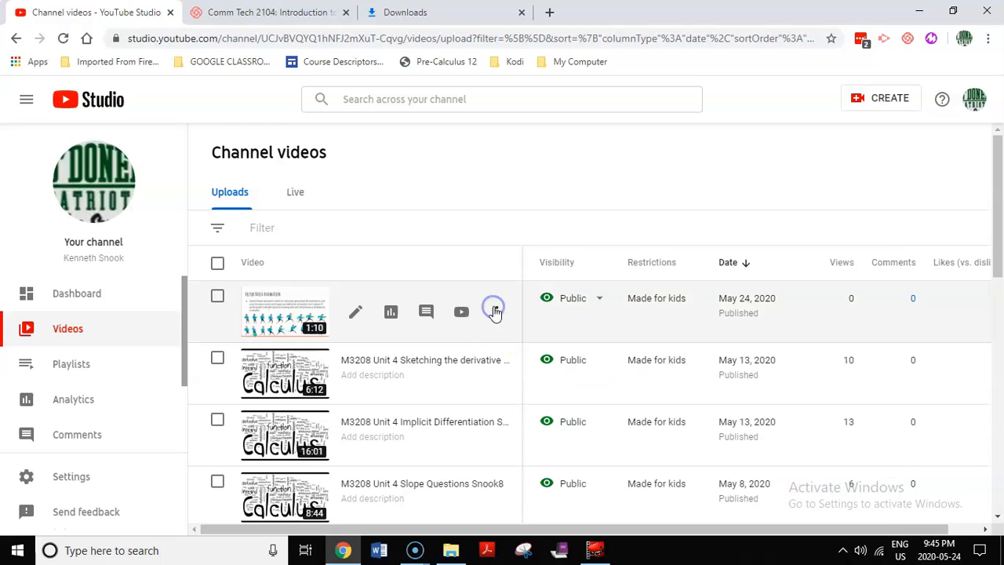
pyautogui.click(496, 312)
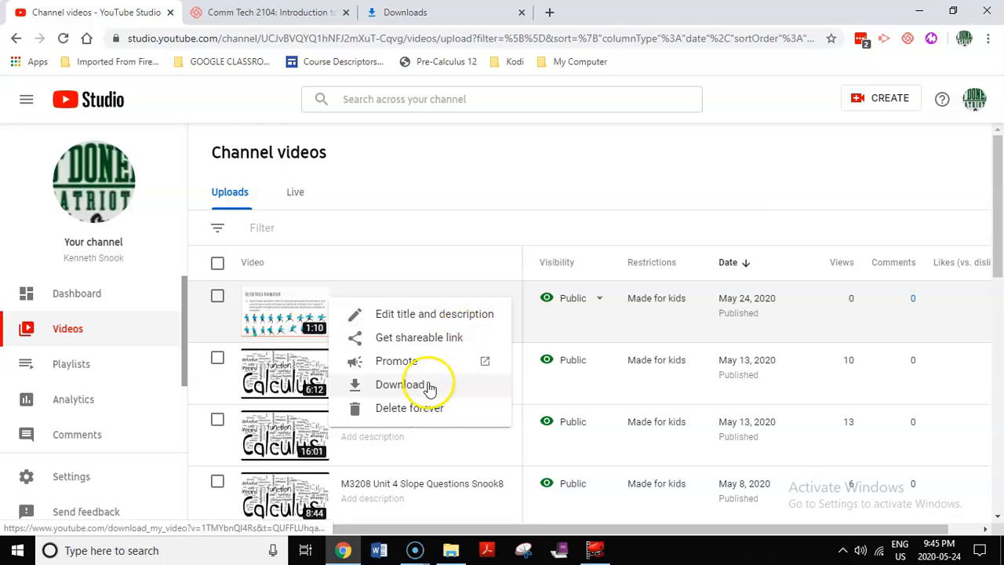
pyautogui.click(419, 233)
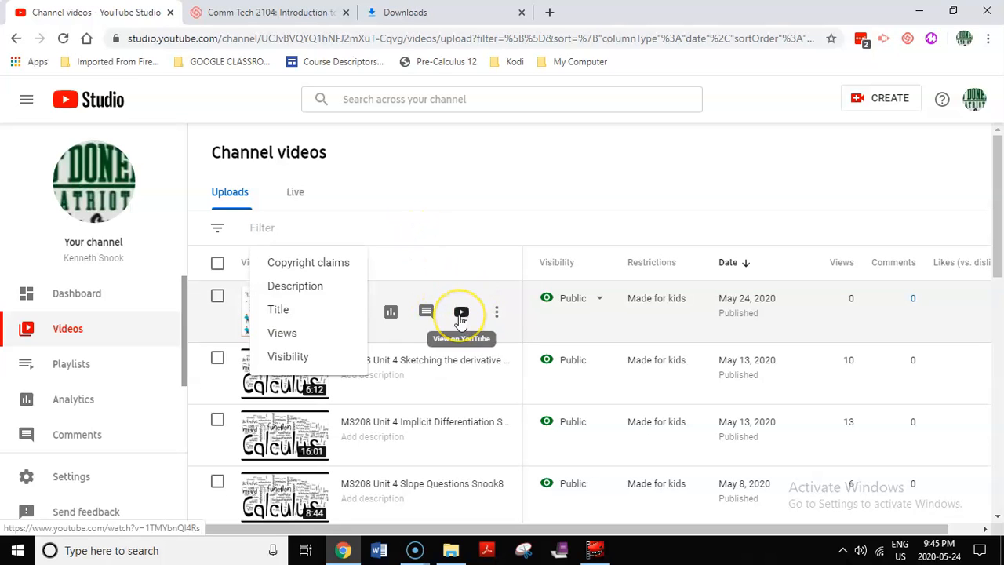
pyautogui.click(462, 314)
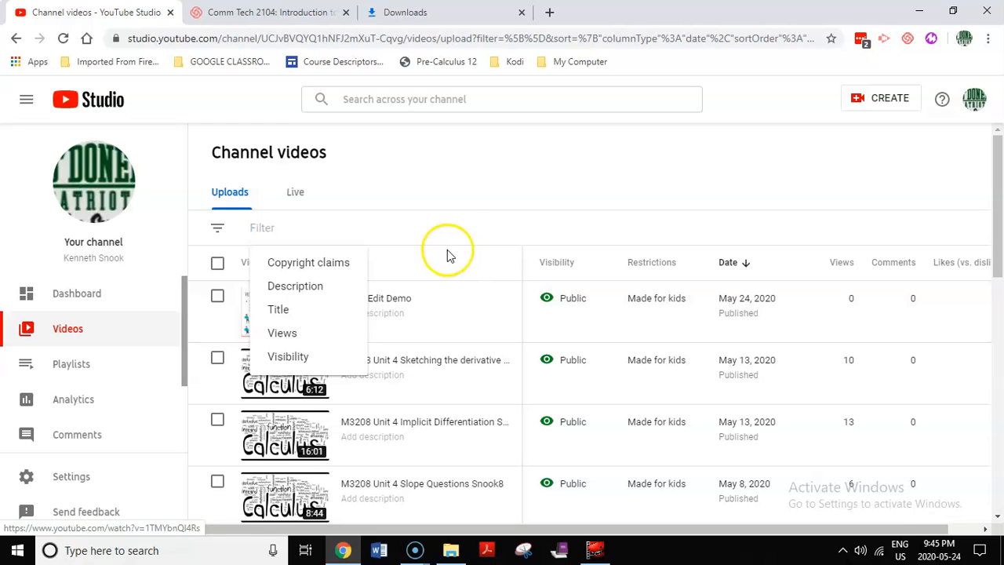
pyautogui.click(450, 196)
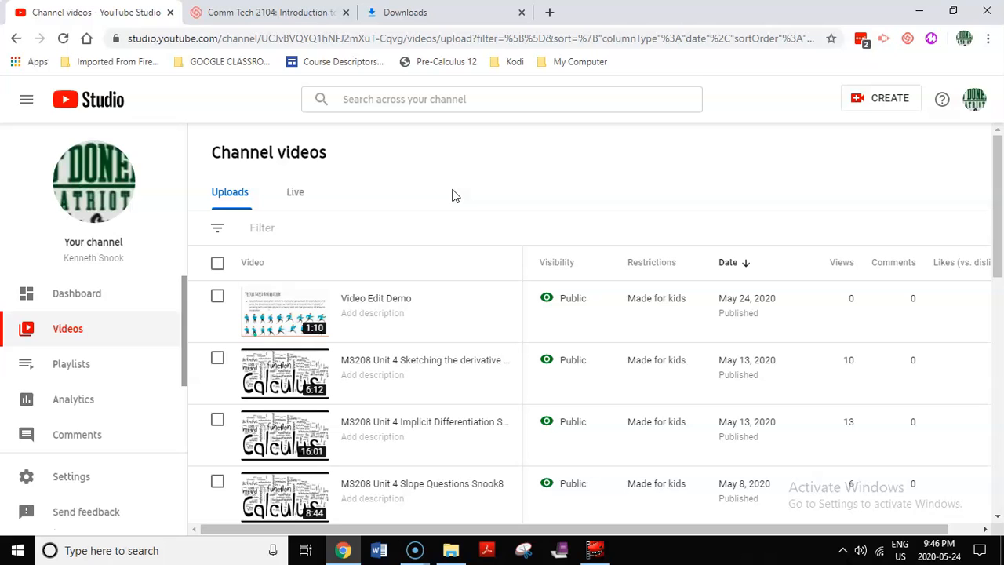